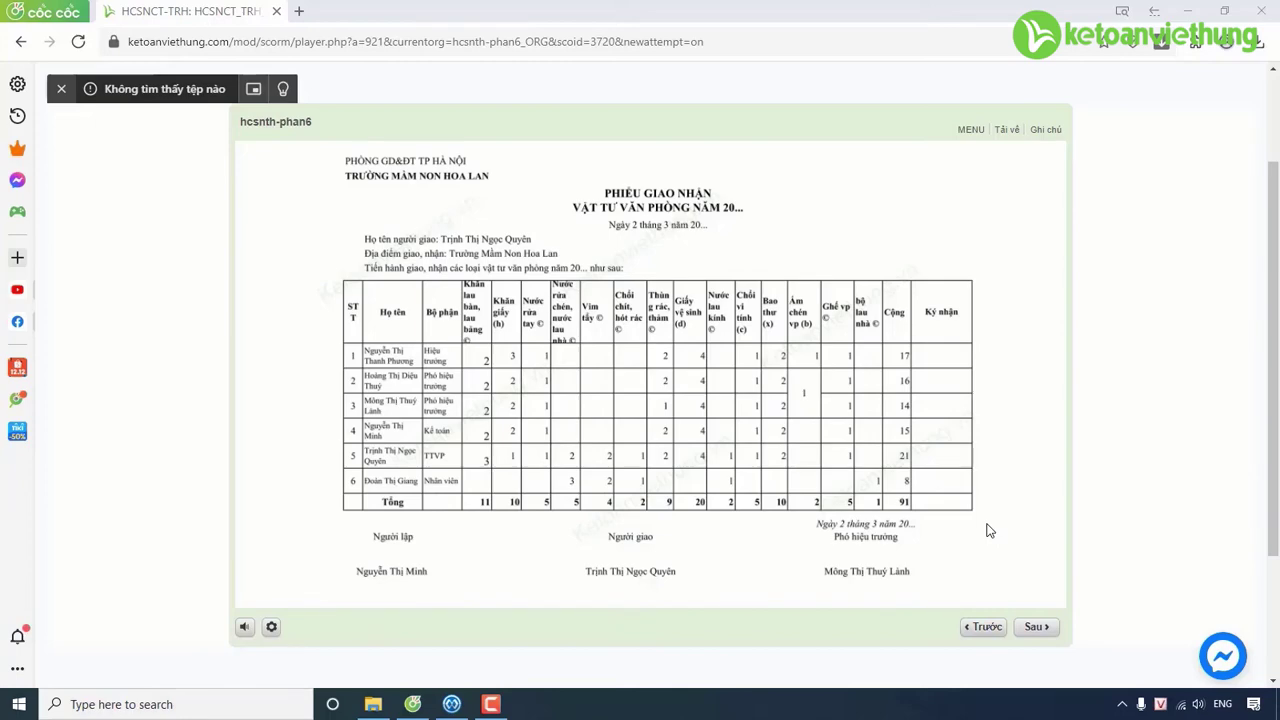
After reviewing the course's delivery slip, bring MISA Mimosa.NET to the front from the taskbar.
{"action": "left_click", "coordinate": [451, 704]}
Go to the Kho bạc area and list treasury transfer vouchers CKKB 001–006.
{"action": "left_click", "coordinate": [103, 372]}
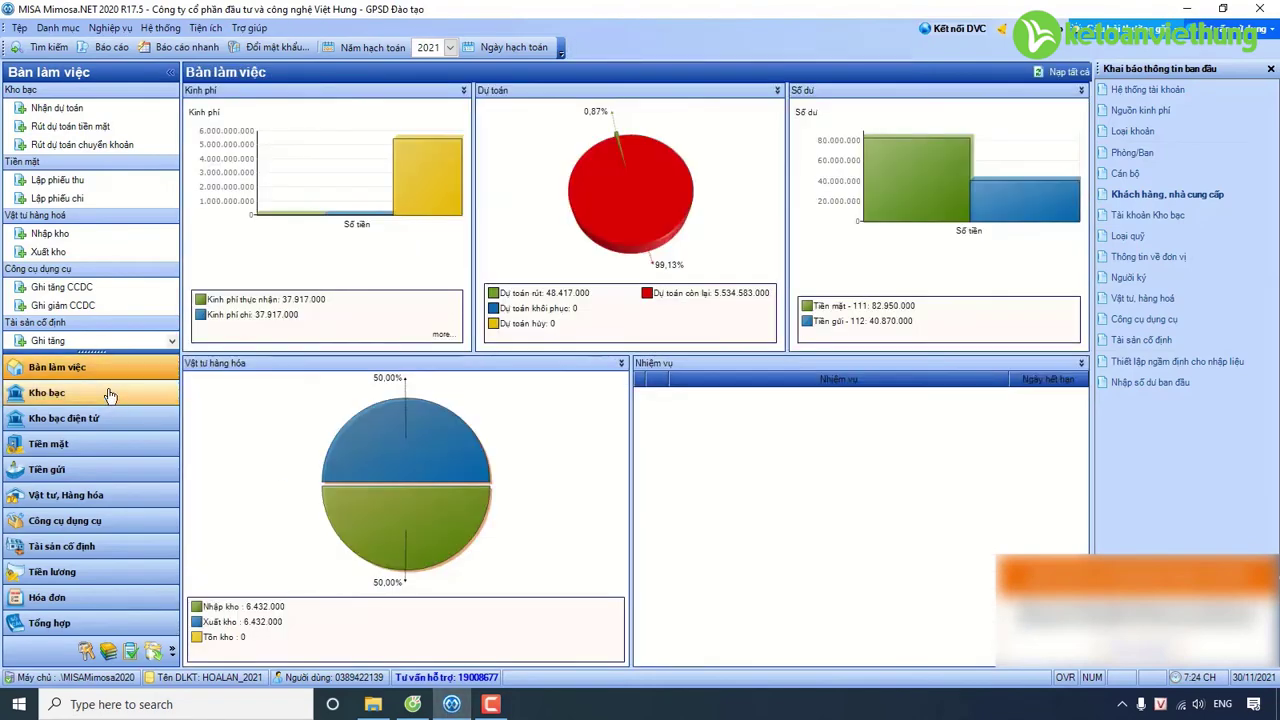
{"action": "left_click", "coordinate": [115, 399]}
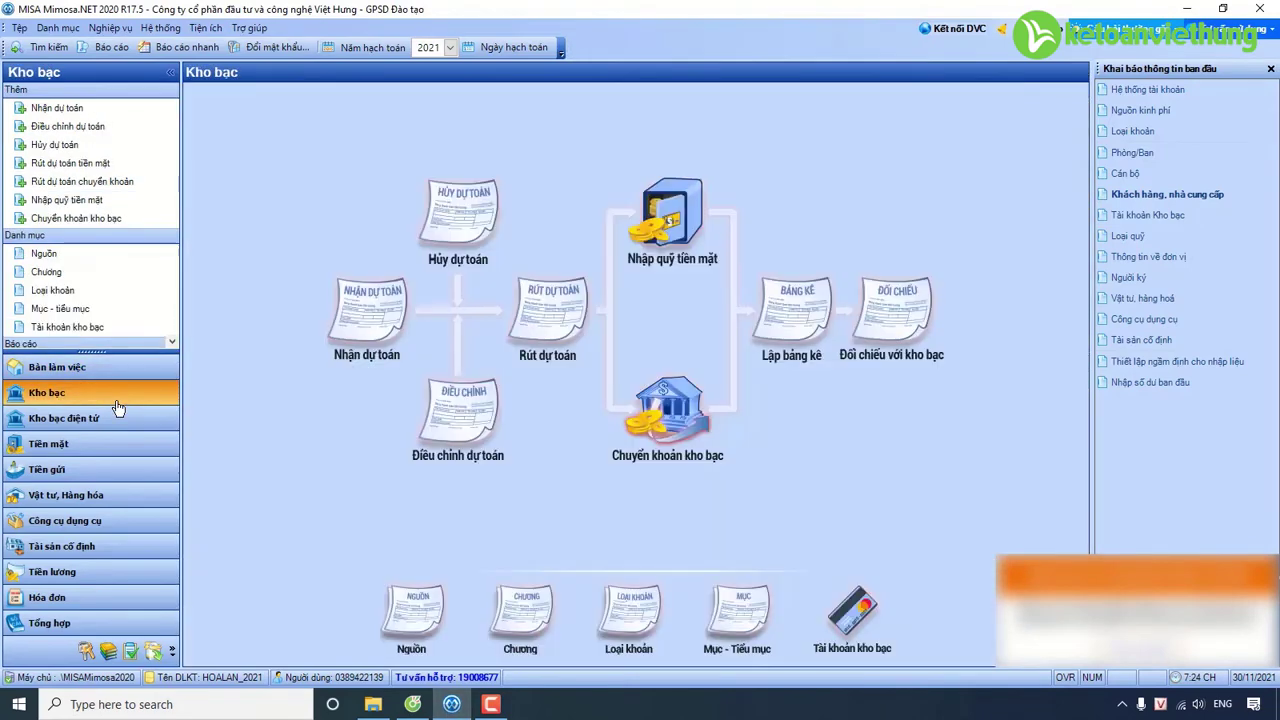
{"action": "left_click", "coordinate": [530, 332]}
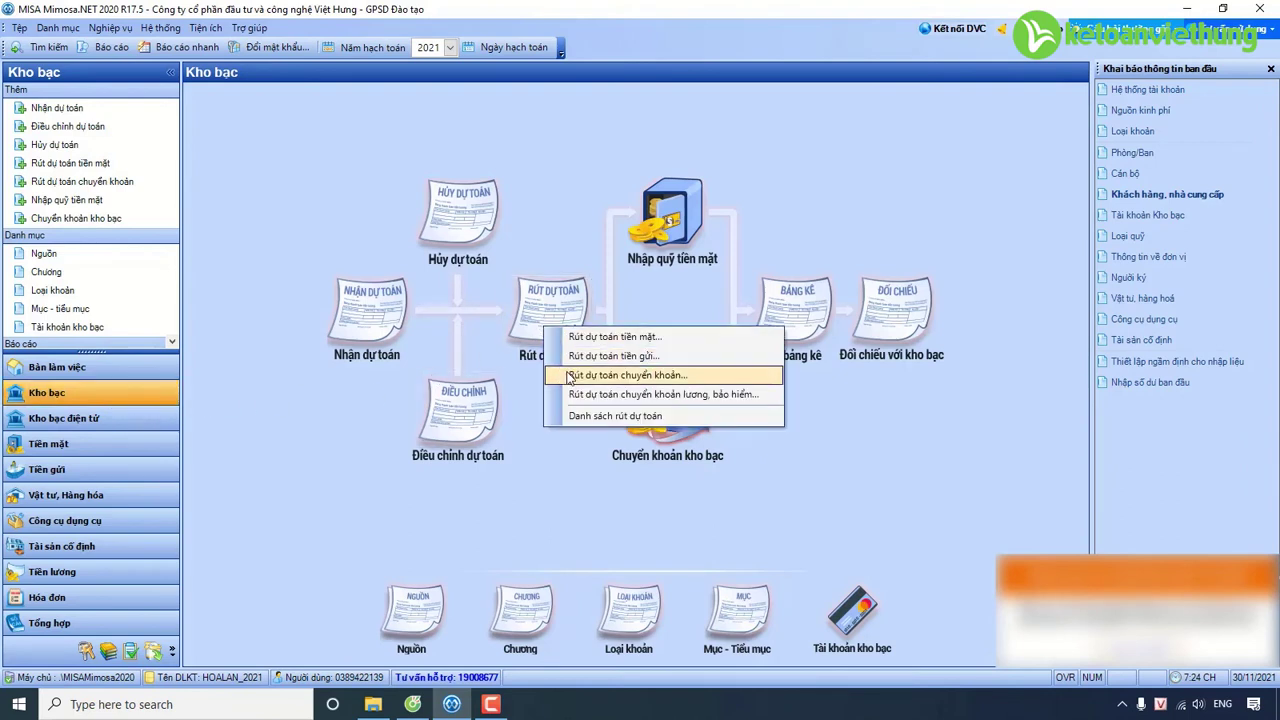
{"action": "left_click", "coordinate": [660, 443]}
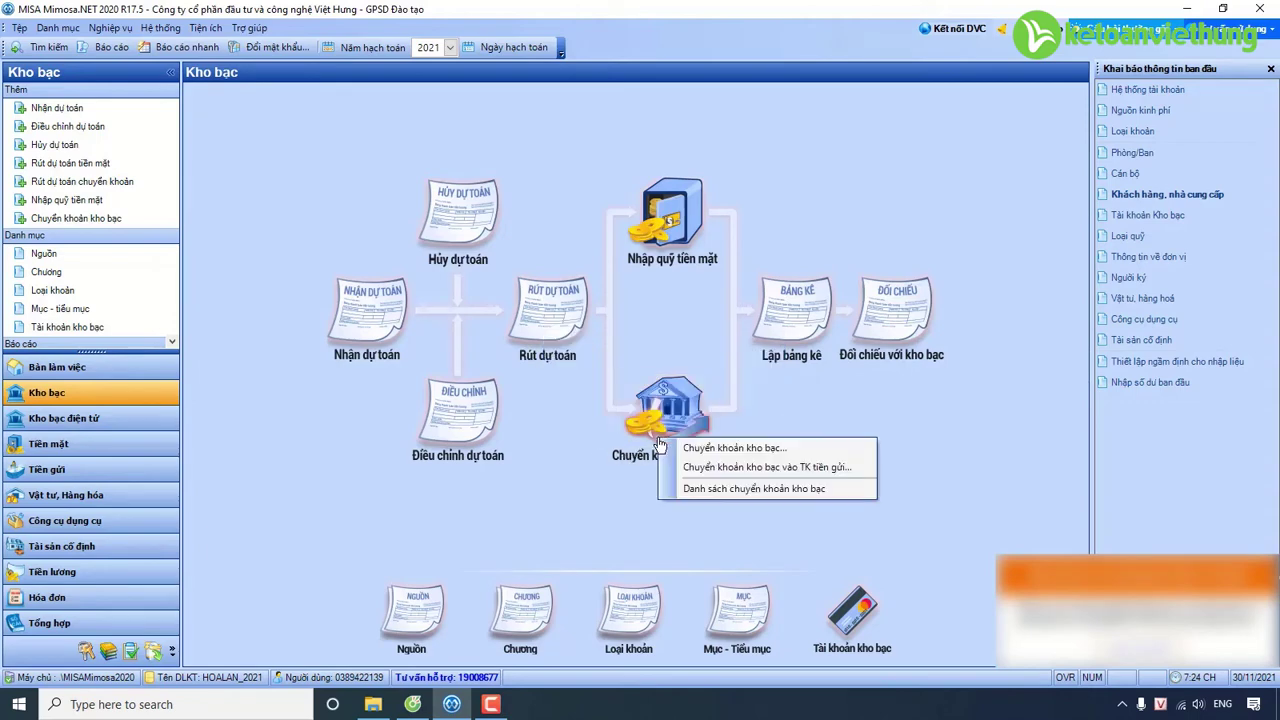
{"action": "left_click", "coordinate": [566, 326]}
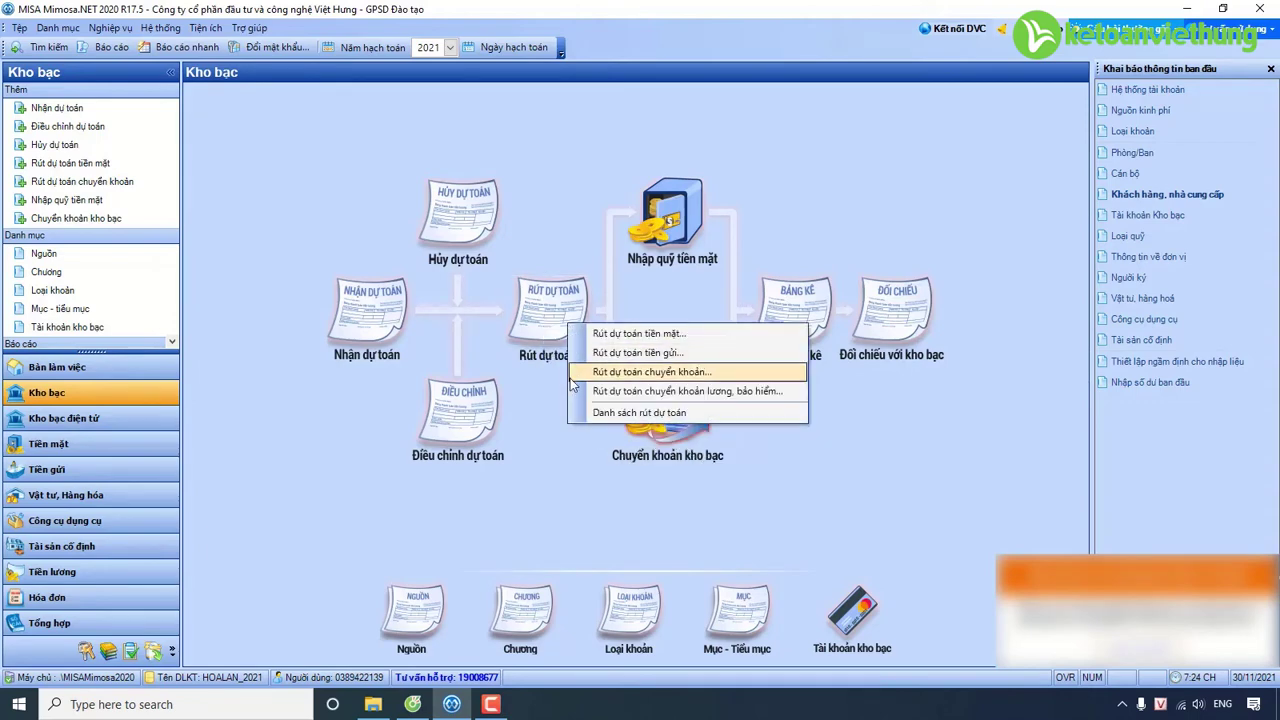
{"action": "left_click", "coordinate": [692, 441]}
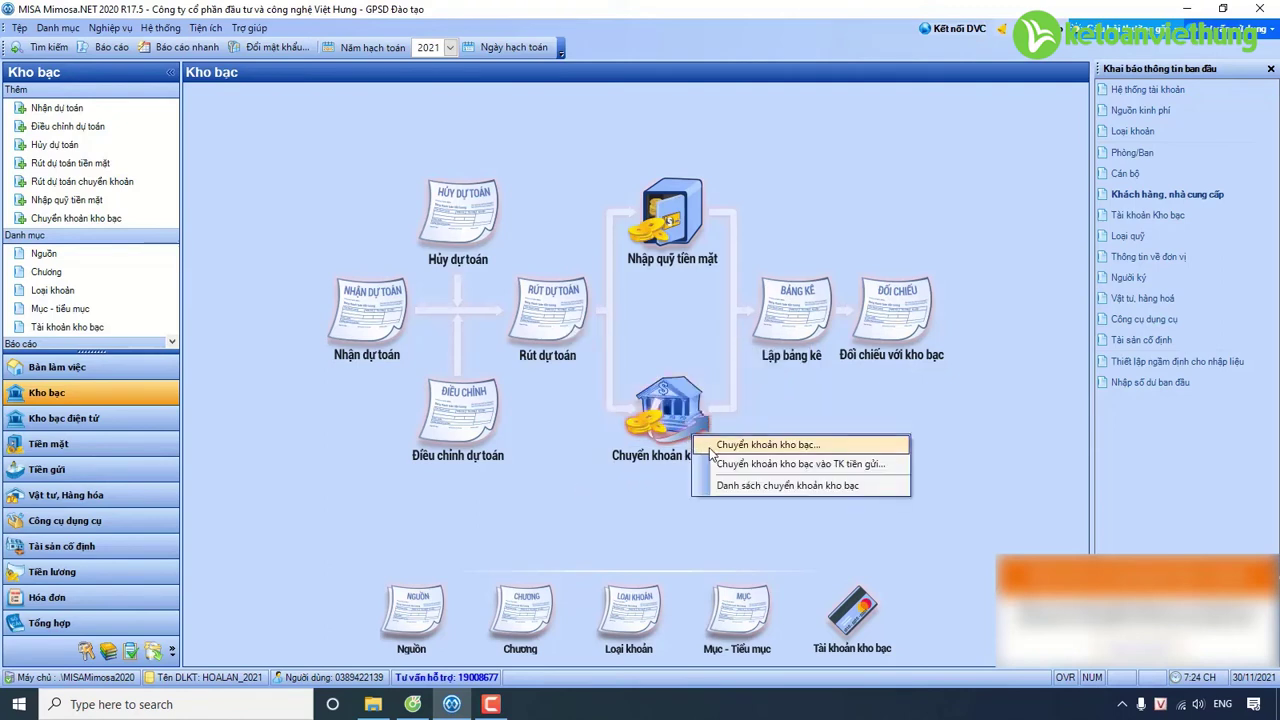
{"action": "left_click", "coordinate": [530, 311]}
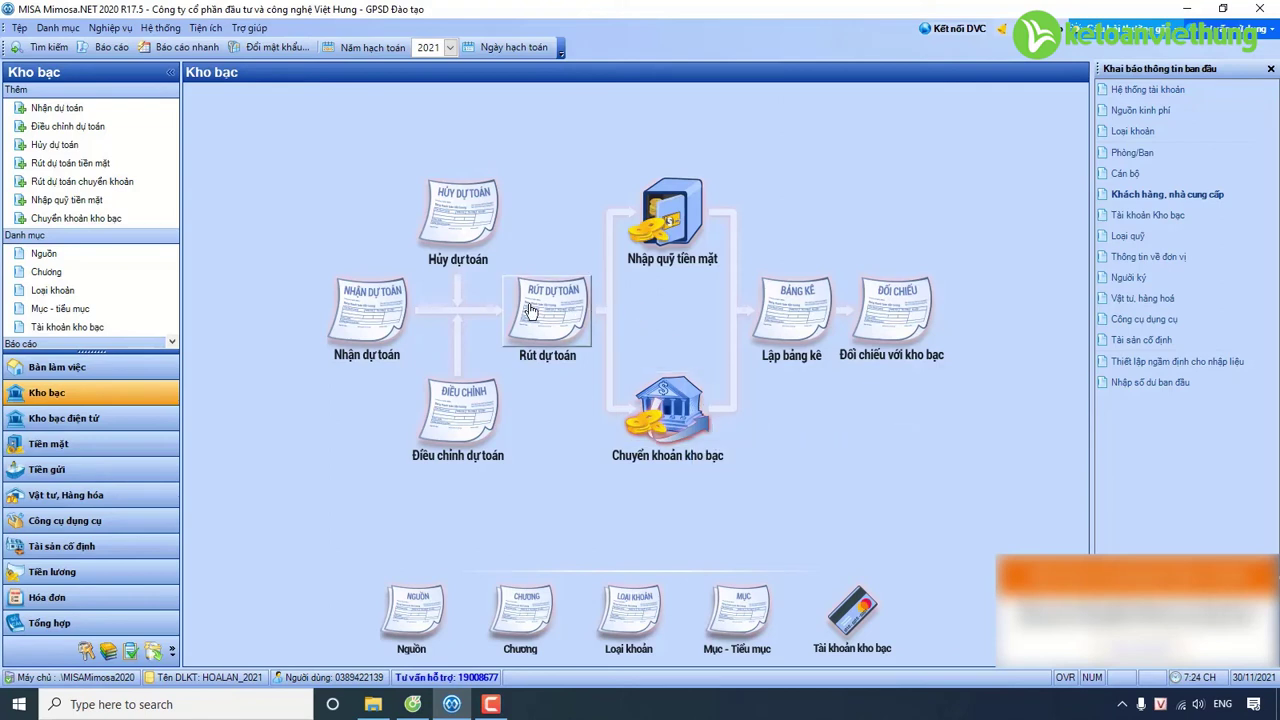
{"action": "left_click", "coordinate": [530, 311]}
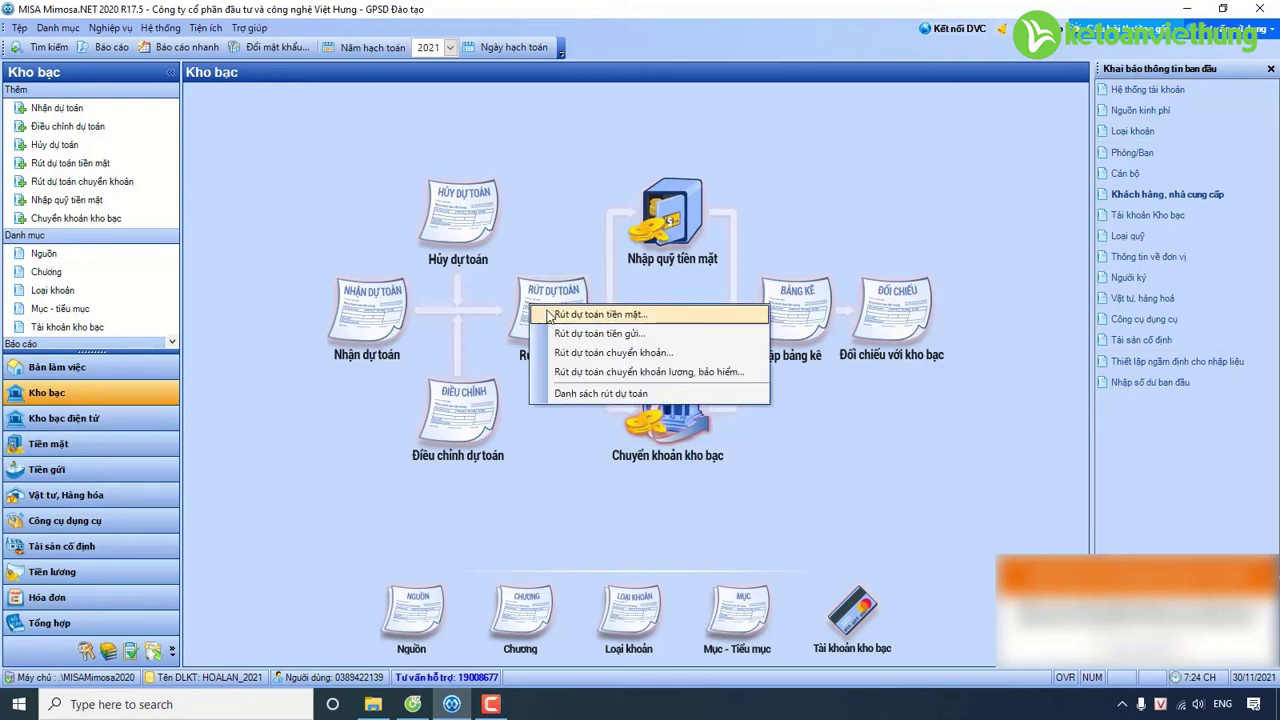
{"action": "left_click", "coordinate": [557, 487]}
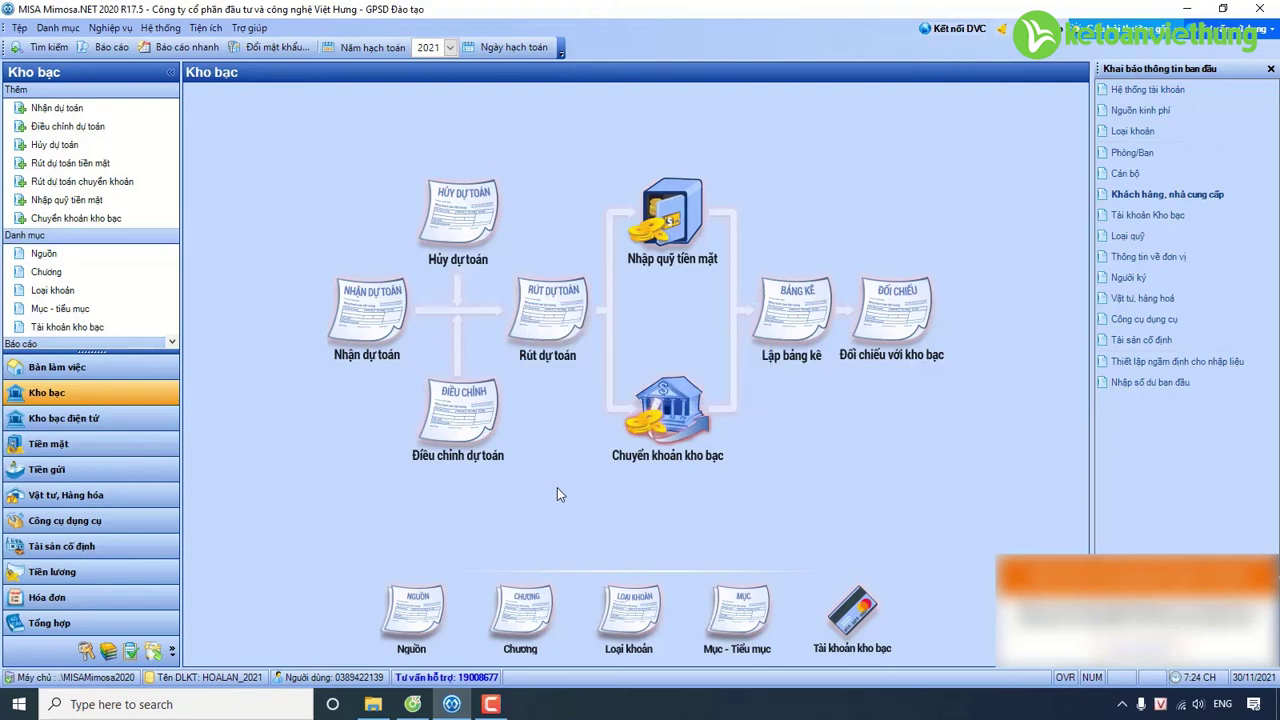
{"action": "left_click", "coordinate": [680, 428]}
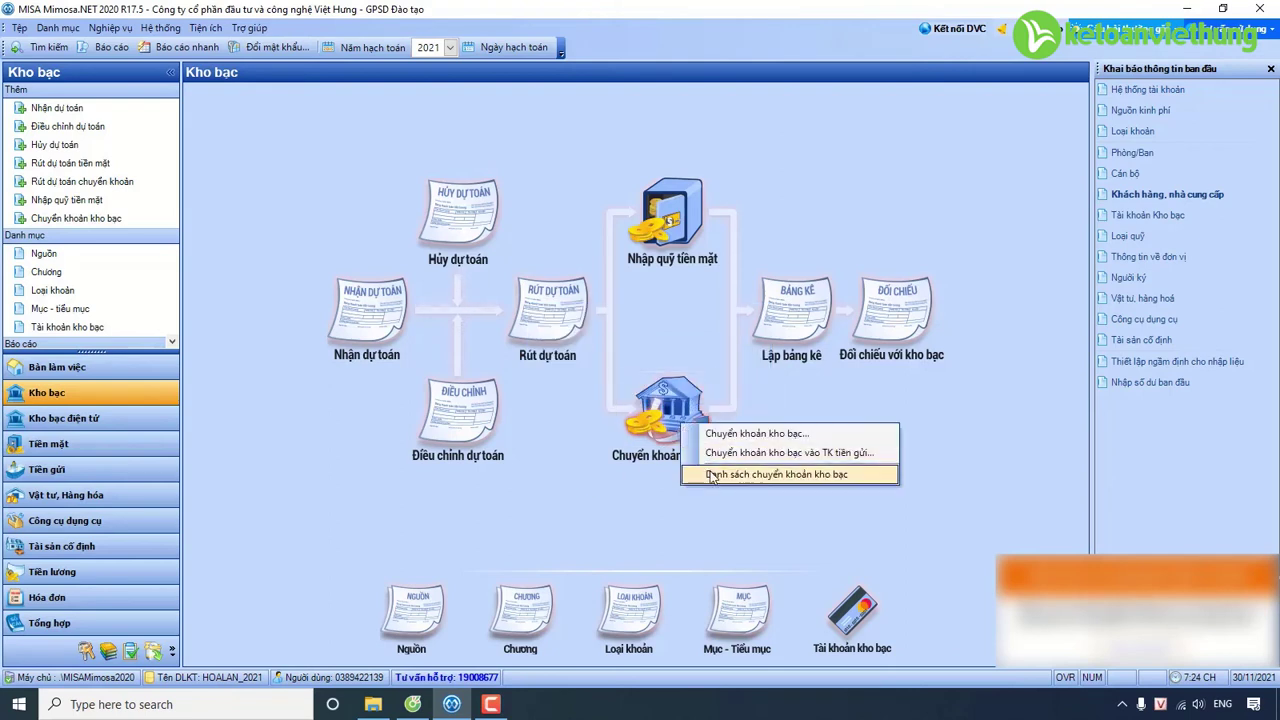
{"action": "left_click", "coordinate": [712, 473]}
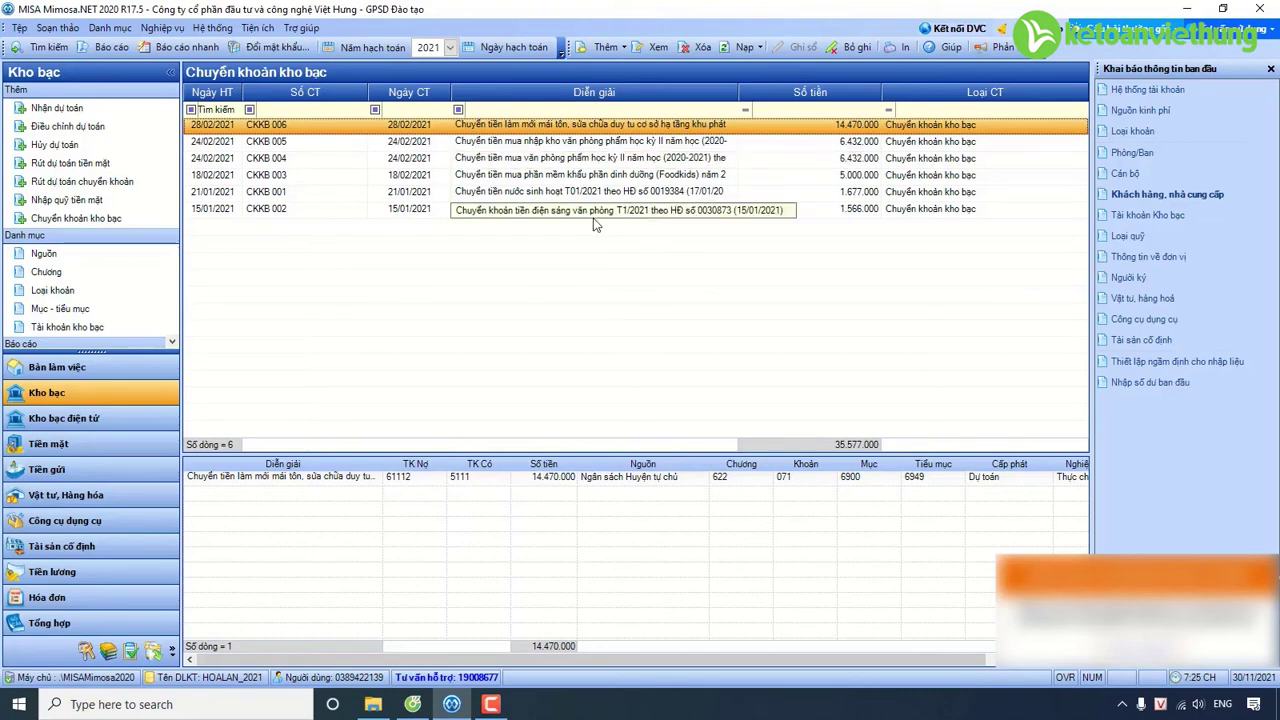
Duplicate voucher CKKB 004 as treasury transfer CKKB 007, keeping recipient VPP.
{"action": "left_click", "coordinate": [531, 160]}
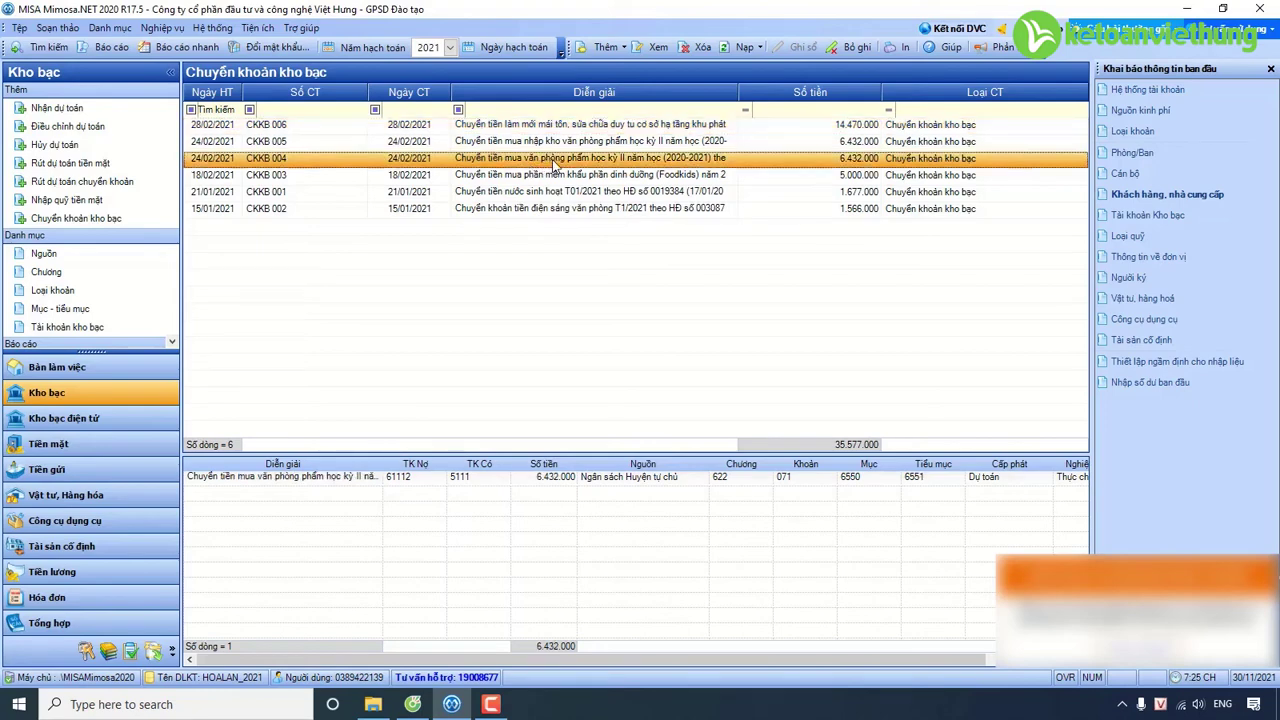
{"action": "right_click", "coordinate": [568, 163]}
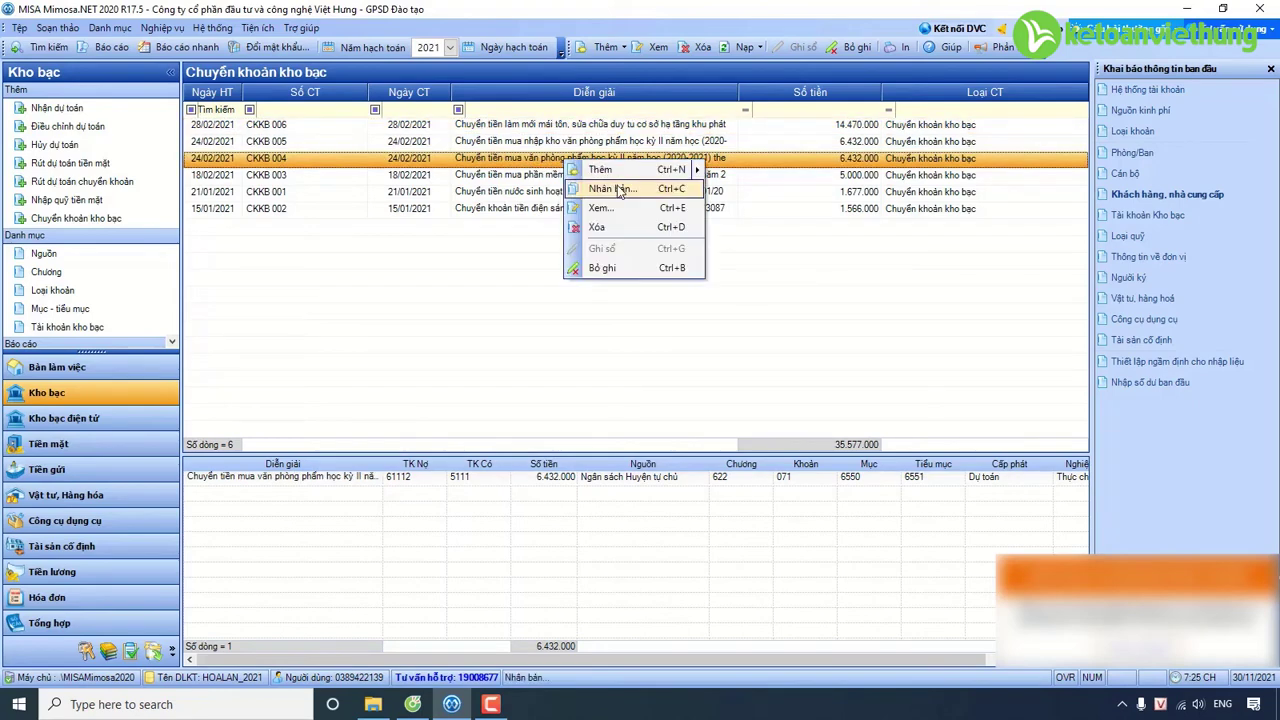
{"action": "left_click", "coordinate": [620, 190]}
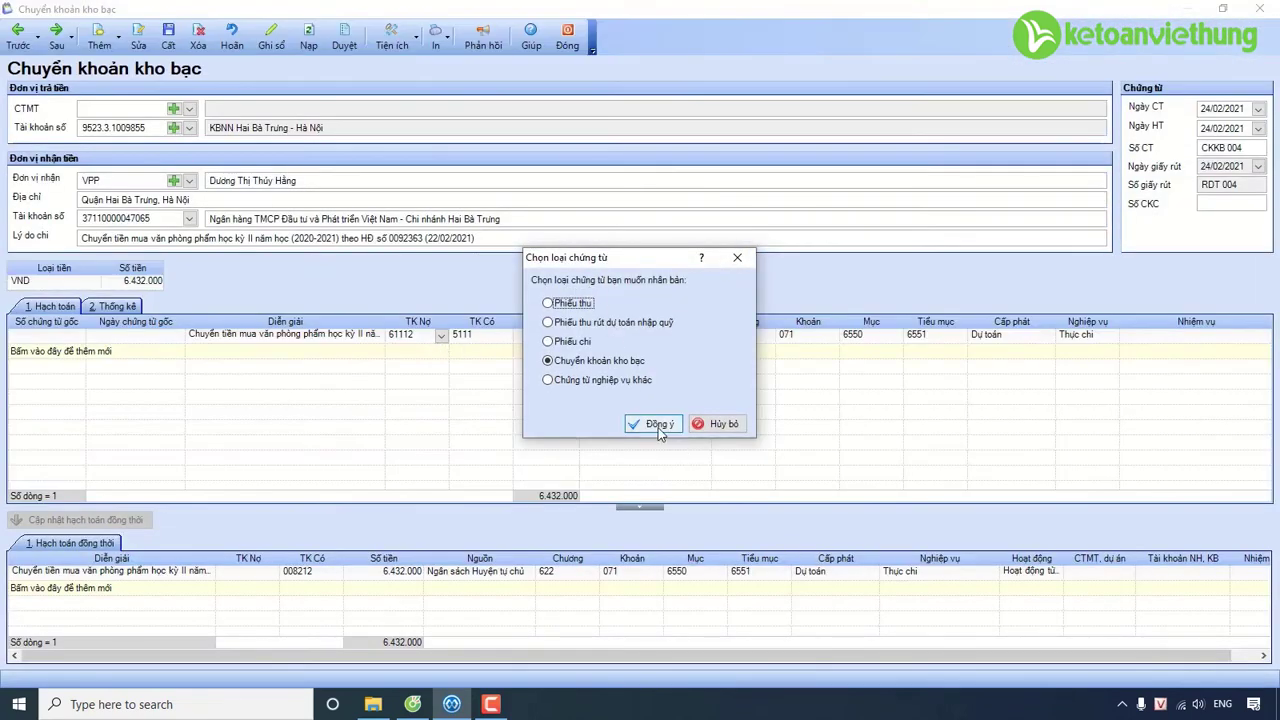
{"action": "left_click", "coordinate": [658, 427]}
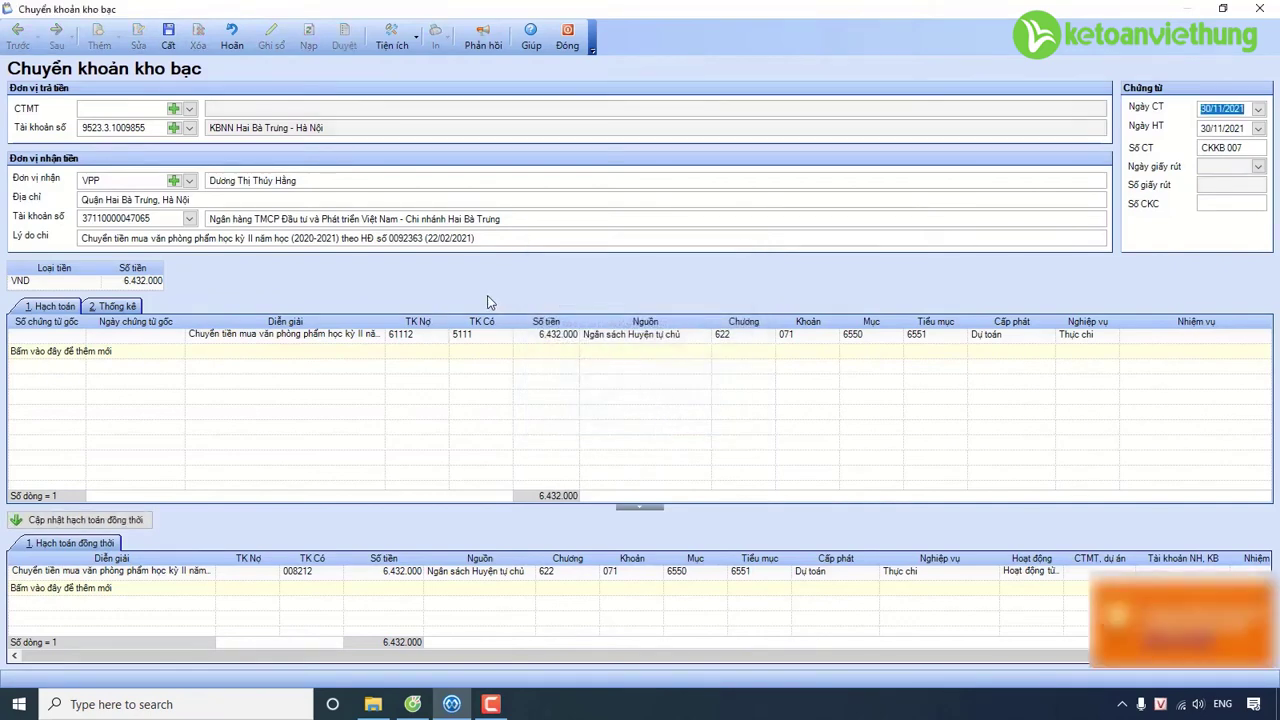
{"action": "left_click", "coordinate": [189, 183]}
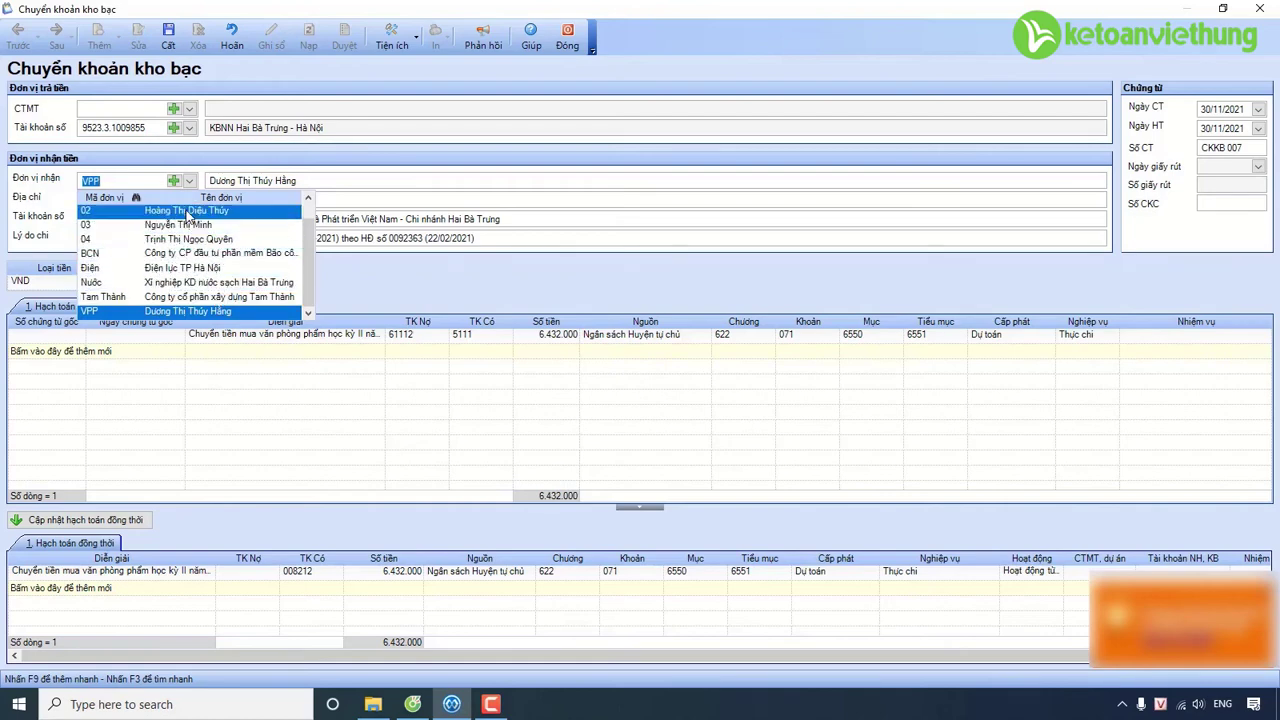
{"action": "key", "text": "Return"}
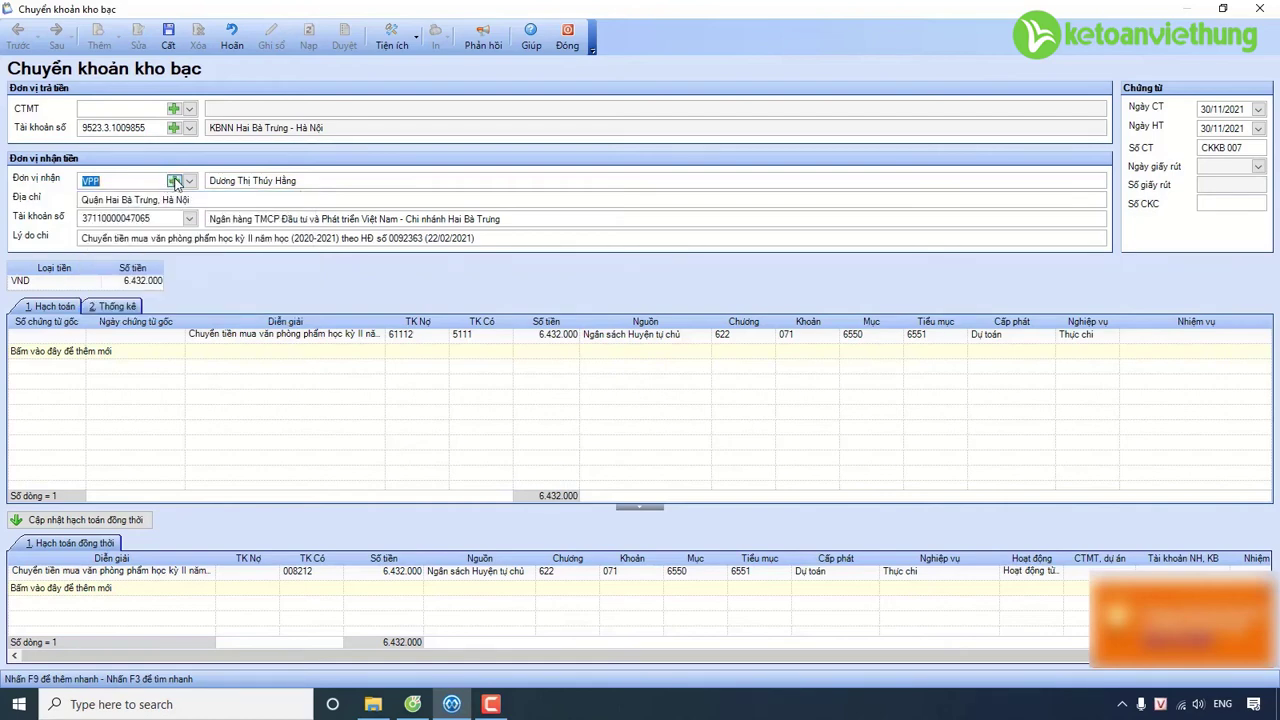
Add a new recipient to the catalogue with their code, full name and address.
{"action": "left_click", "coordinate": [174, 181]}
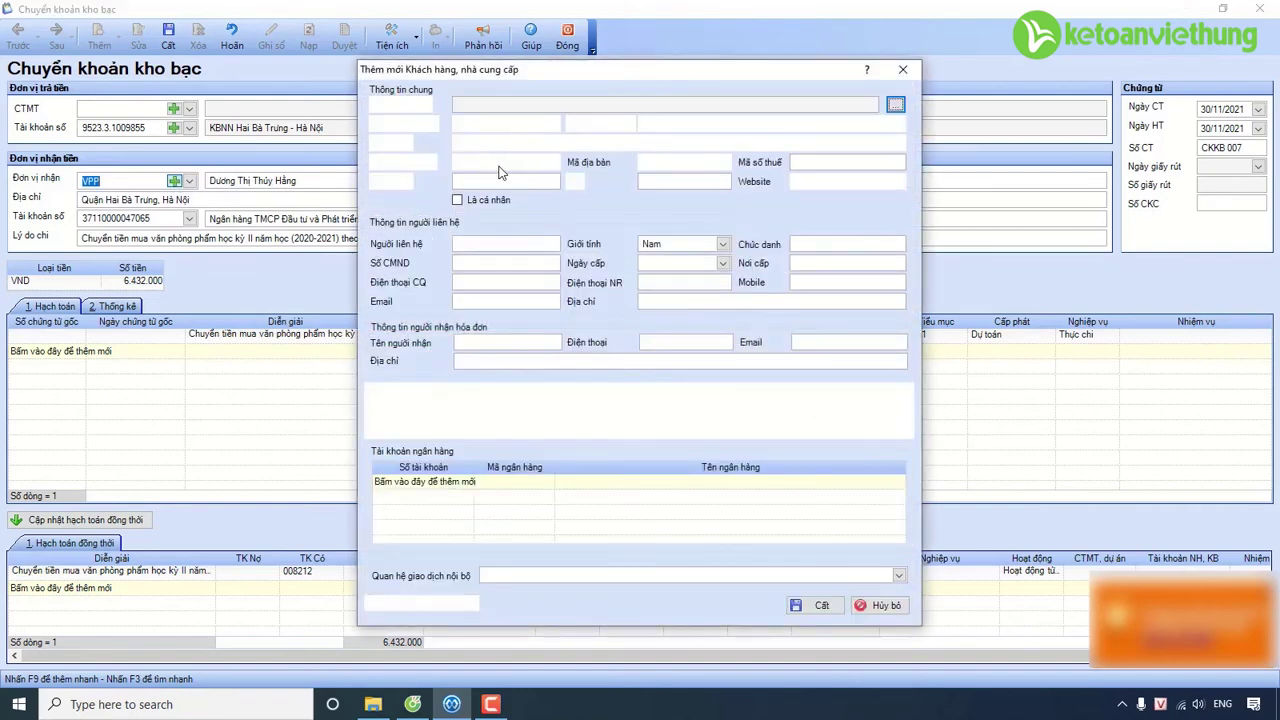
{"action": "left_click", "coordinate": [521, 122]}
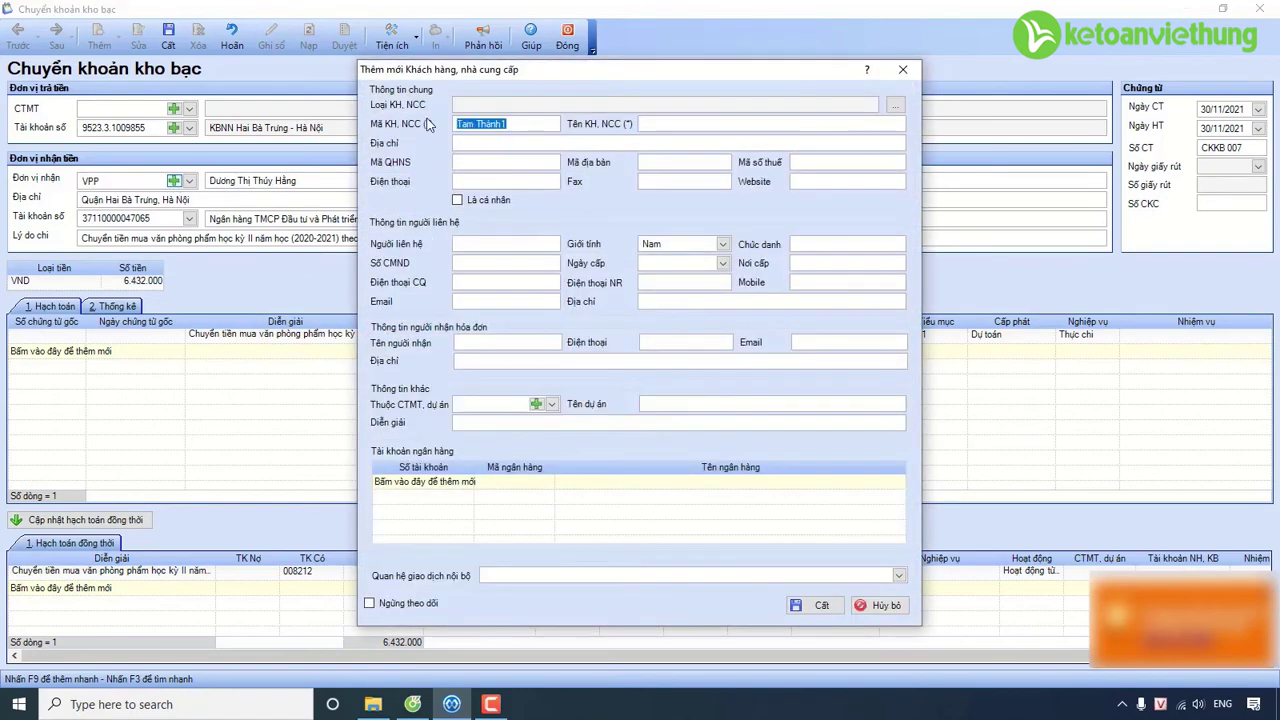
{"action": "type", "text": "Trung"}
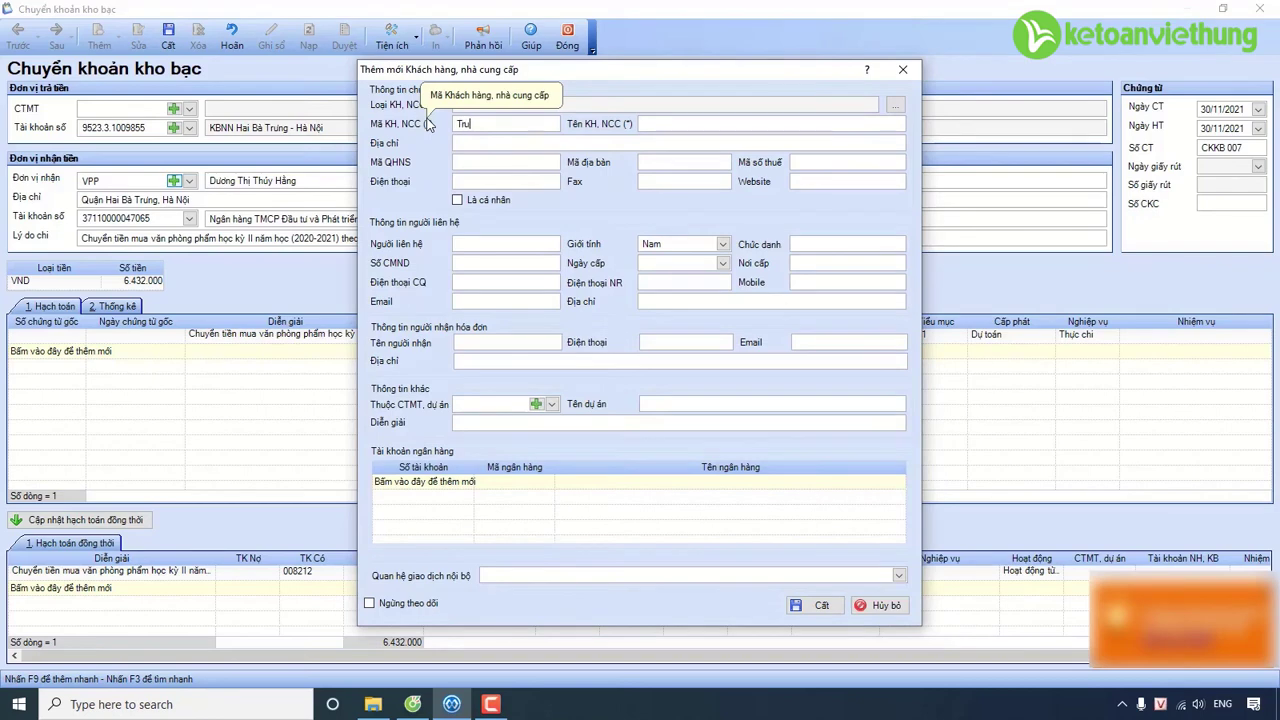
{"action": "left_click", "coordinate": [666, 122]}
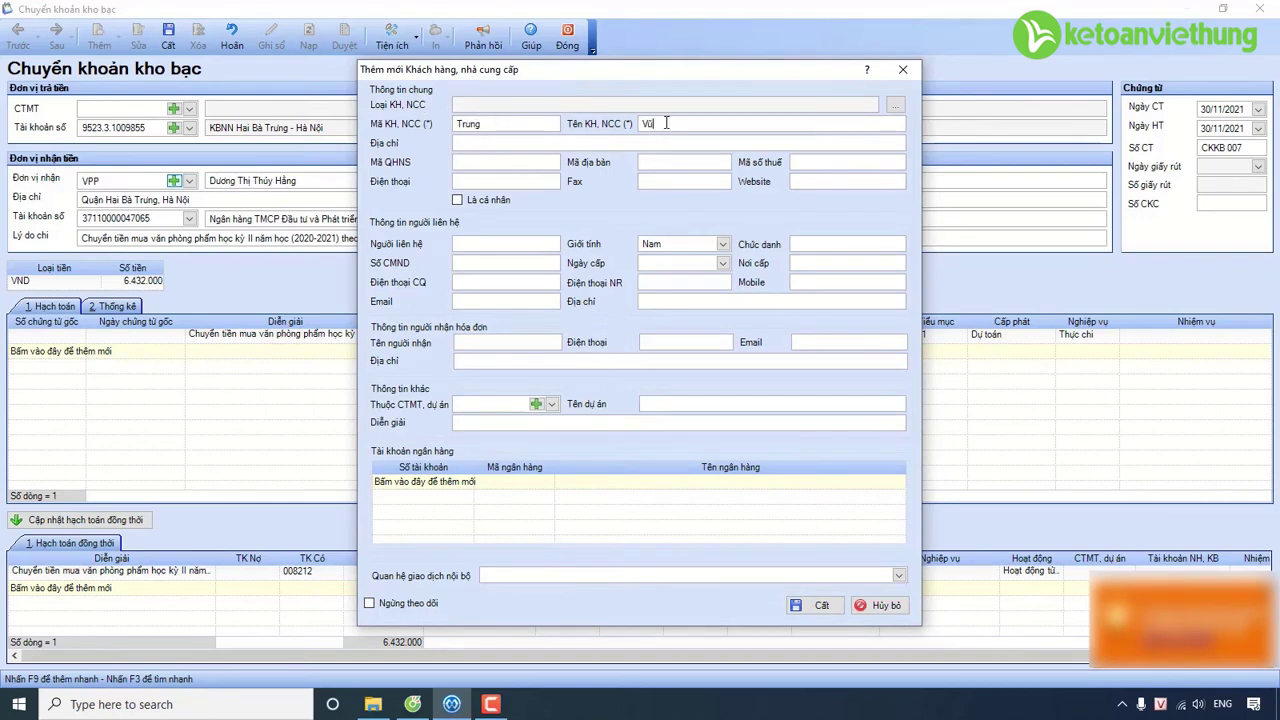
{"action": "left_click", "coordinate": [643, 145]}
{"action": "type", "text": "Quận Hai"}
{"action": "type", "text": " Ba Trưng, Hà Nội"}
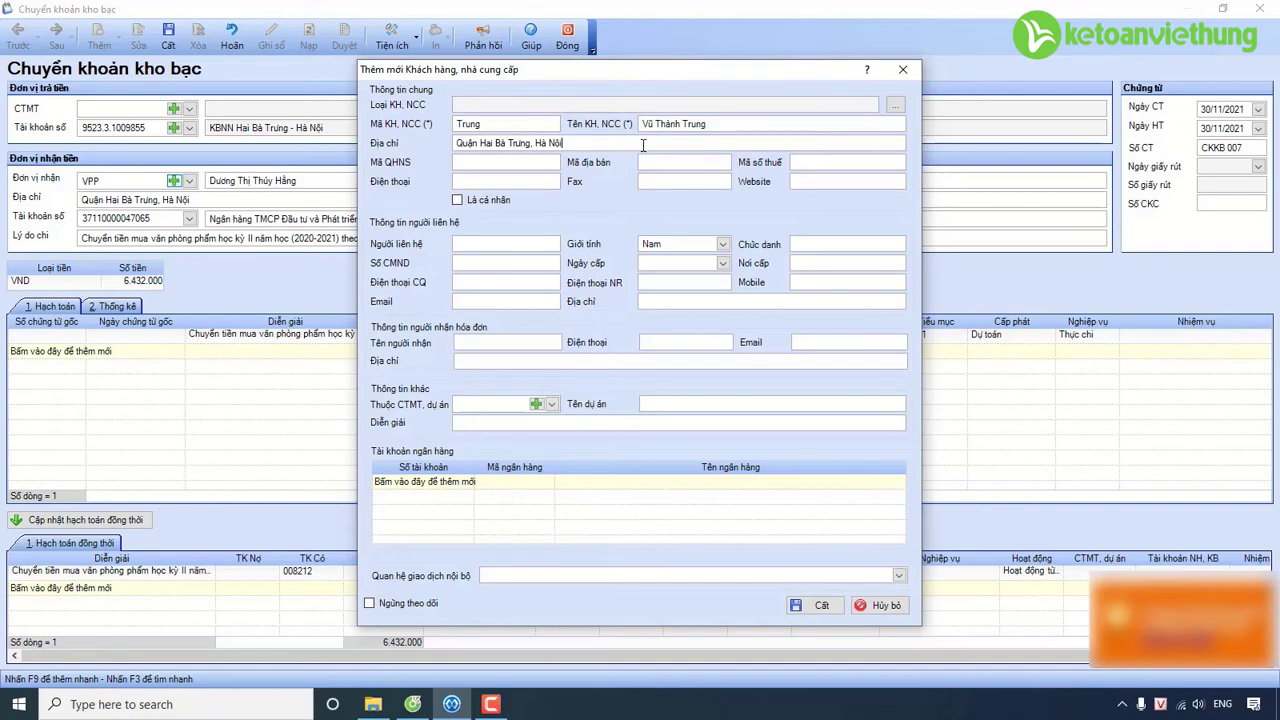
Give the recipient a bank account at Công thương Việt Nam, Hai Bà Trưng branch, and save.
{"action": "left_click", "coordinate": [433, 483]}
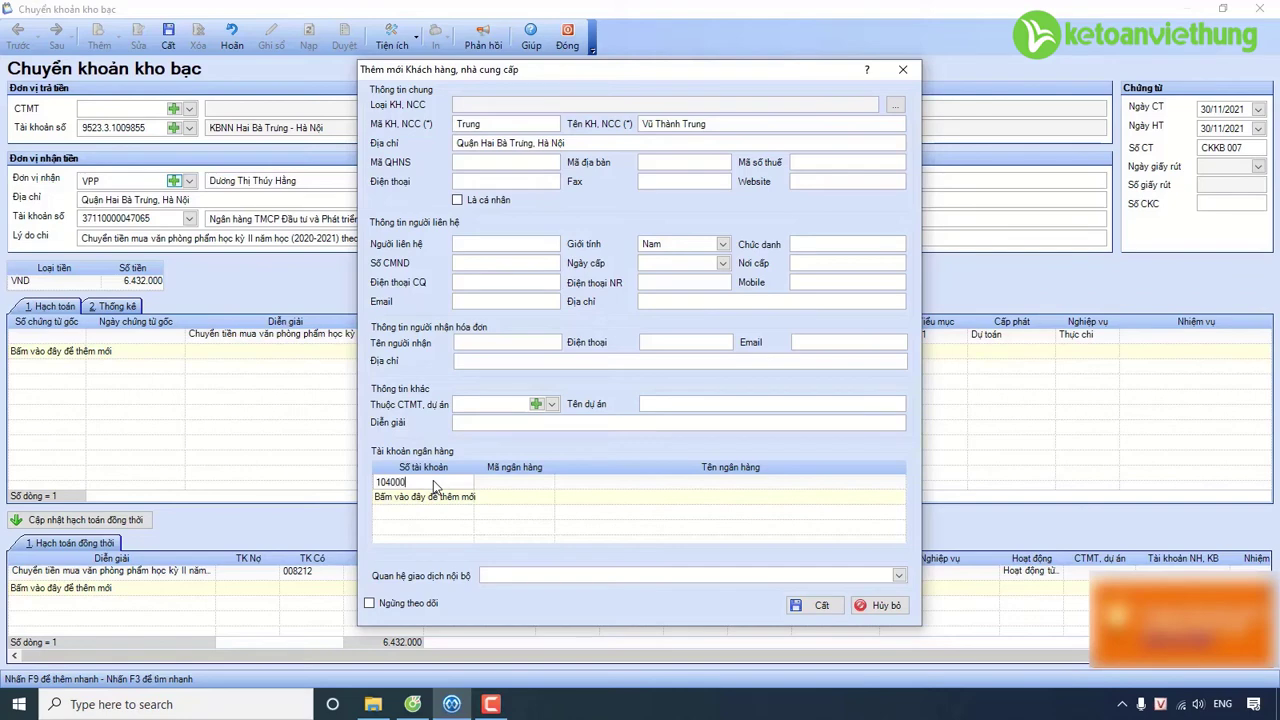
{"action": "left_click", "coordinate": [541, 486]}
{"action": "left_click", "coordinate": [546, 484]}
{"action": "left_click", "coordinate": [547, 484]}
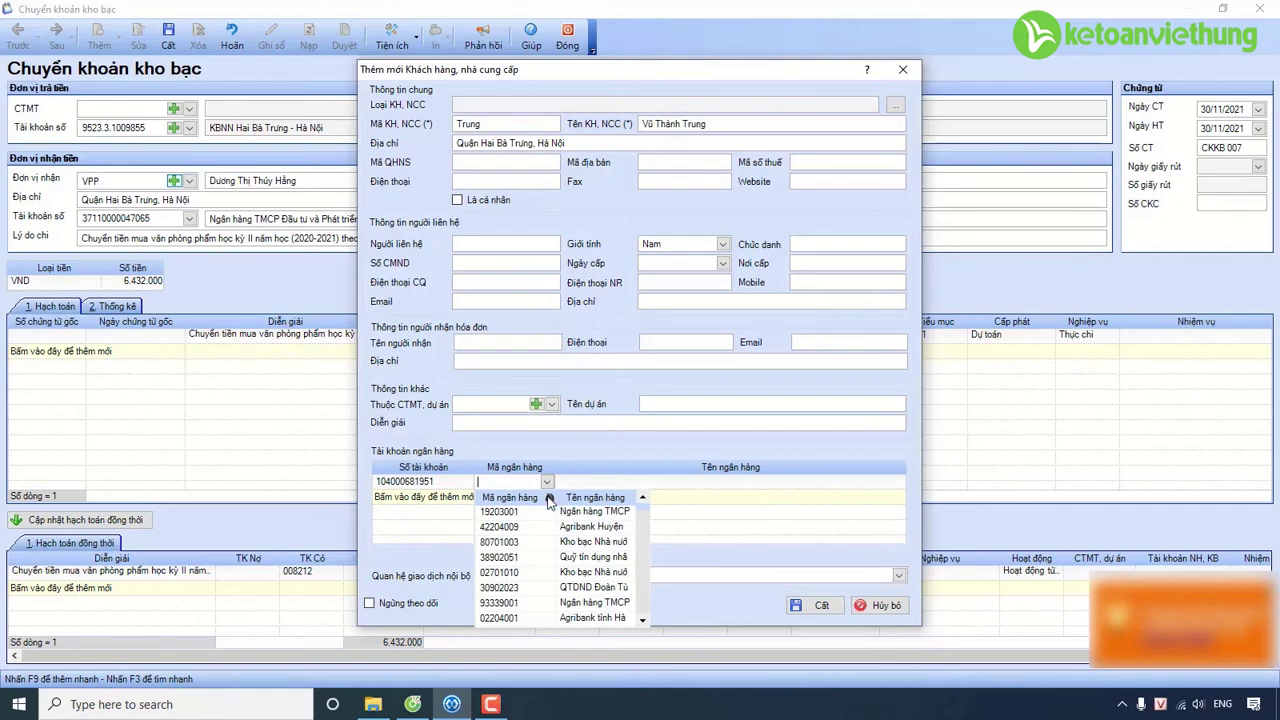
{"action": "left_click", "coordinate": [549, 499]}
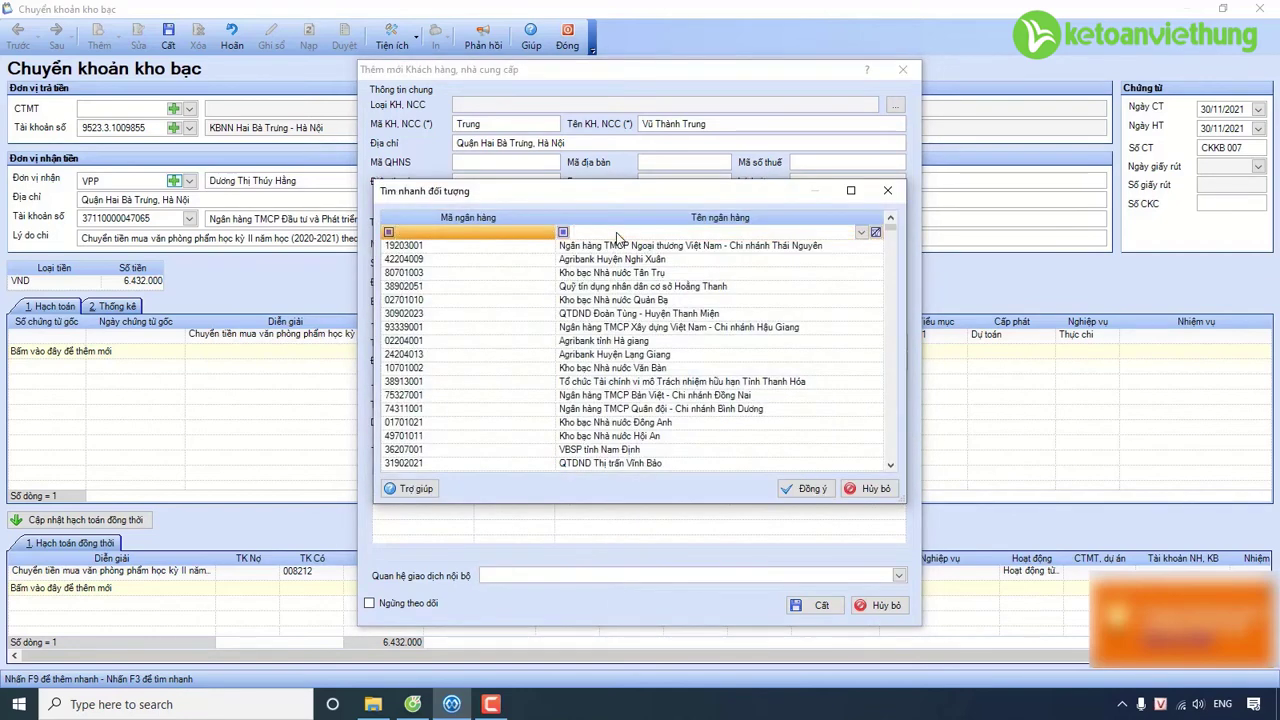
{"action": "type", "text": "hai b"}
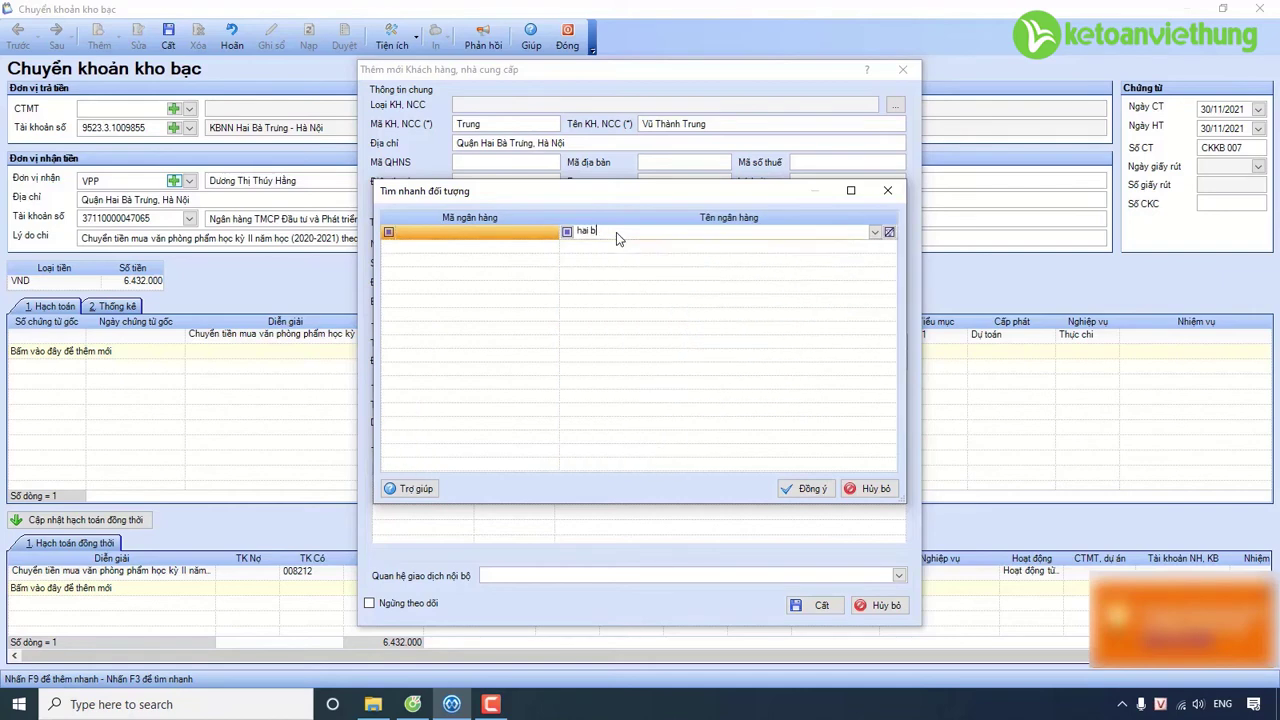
{"action": "type", "text": "à trung"}
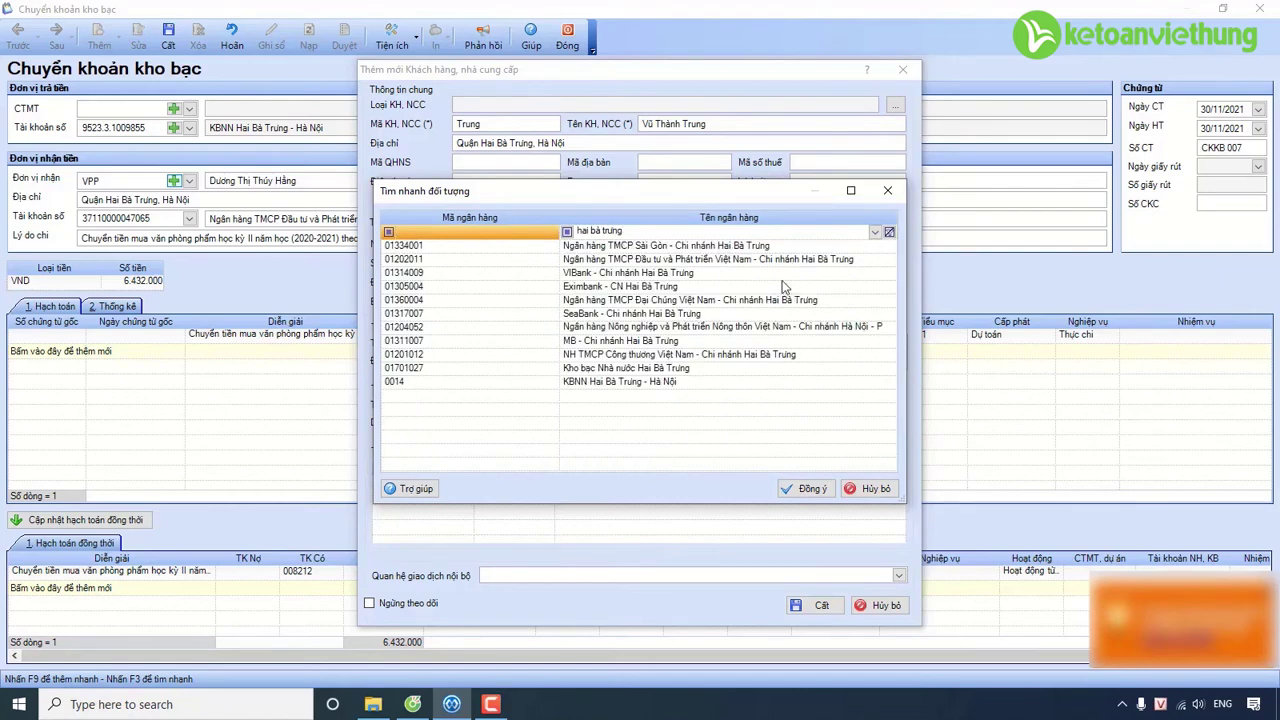
{"action": "left_click", "coordinate": [624, 355]}
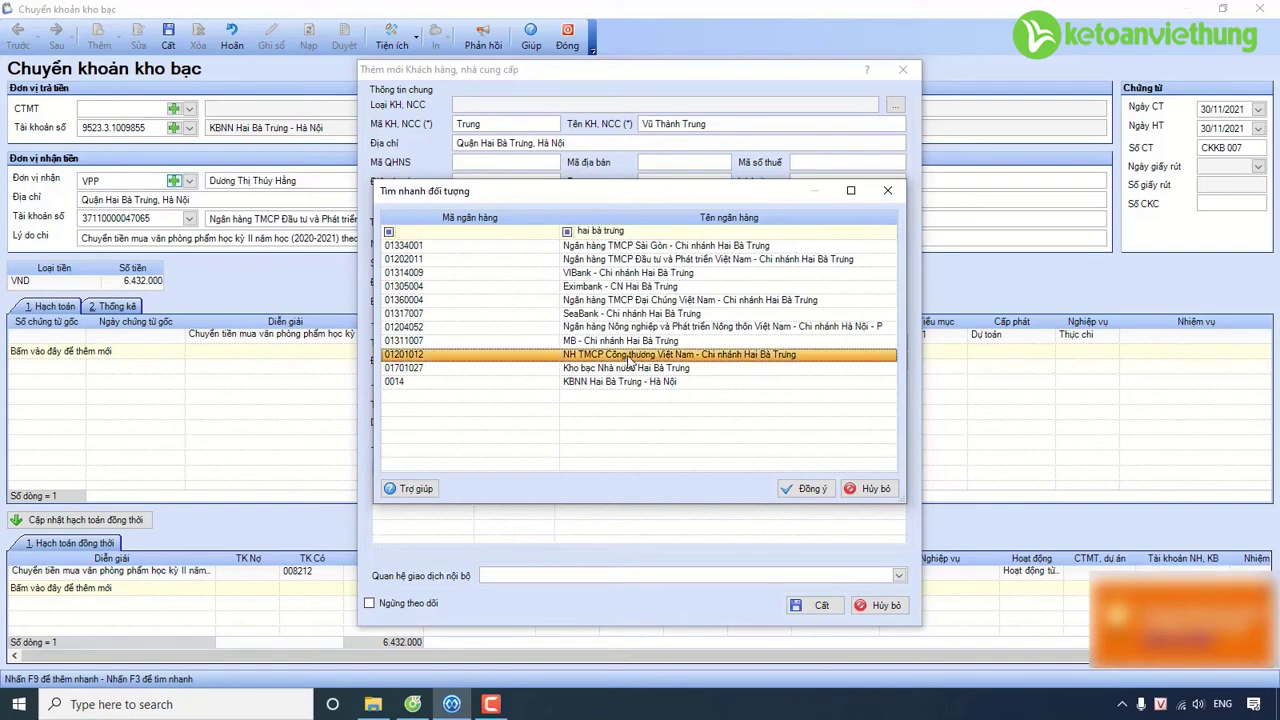
{"action": "left_click", "coordinate": [810, 489]}
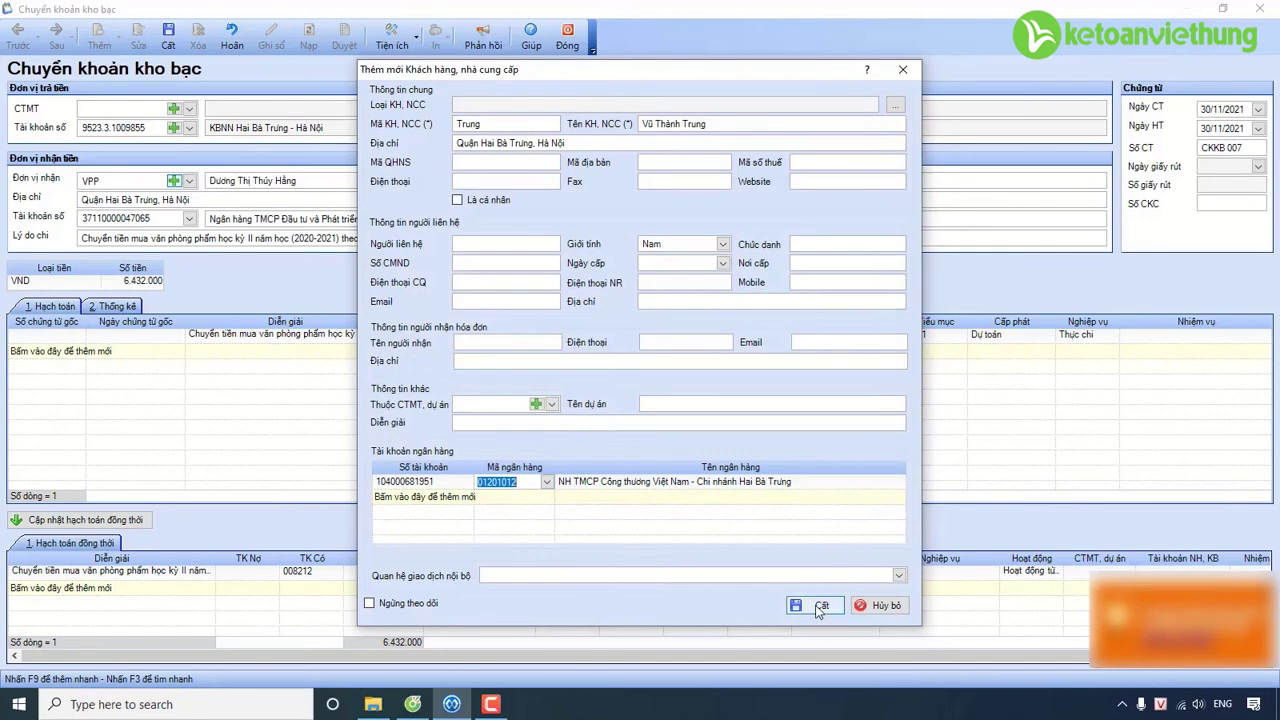
{"action": "left_click", "coordinate": [820, 607]}
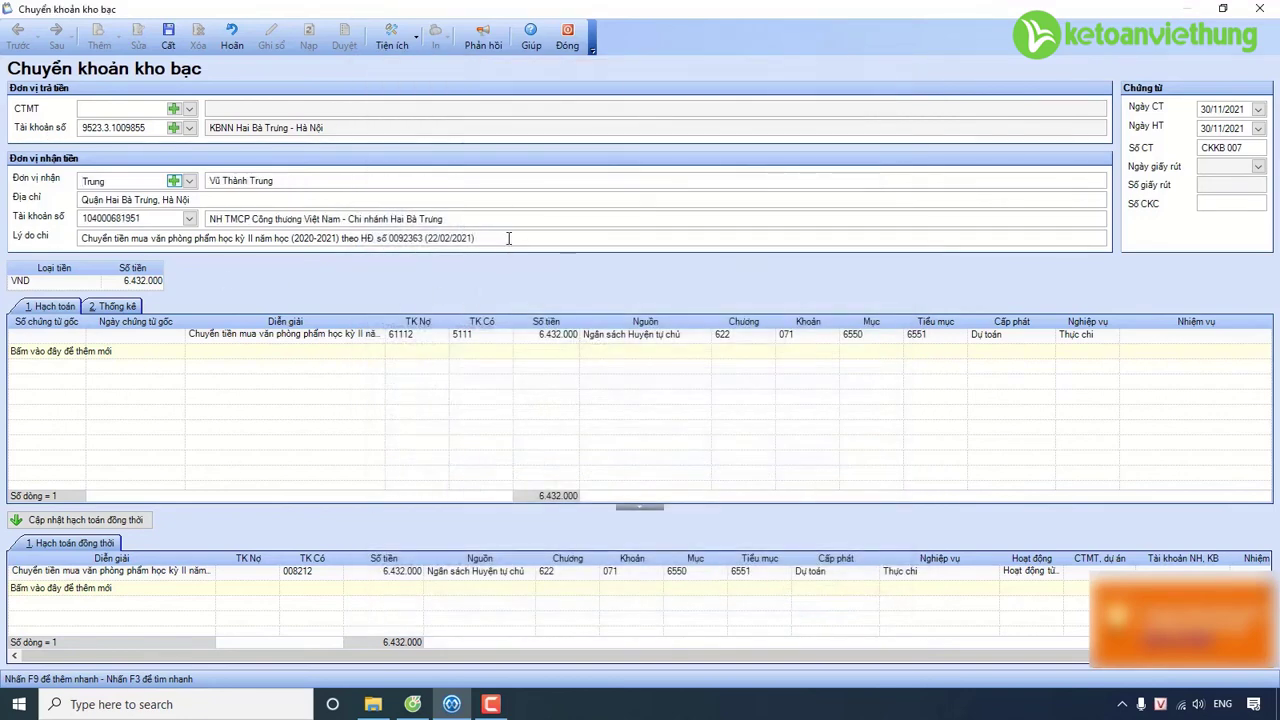
Change the payment reason to 'Chuyển tiền mua vật tư văn phòng theo HĐ số 0061690 (02/03/2021)'.
{"action": "left_click_drag", "start_coordinate": [509, 238], "coordinate": [148, 238]}
{"action": "type", "text": "vật "}
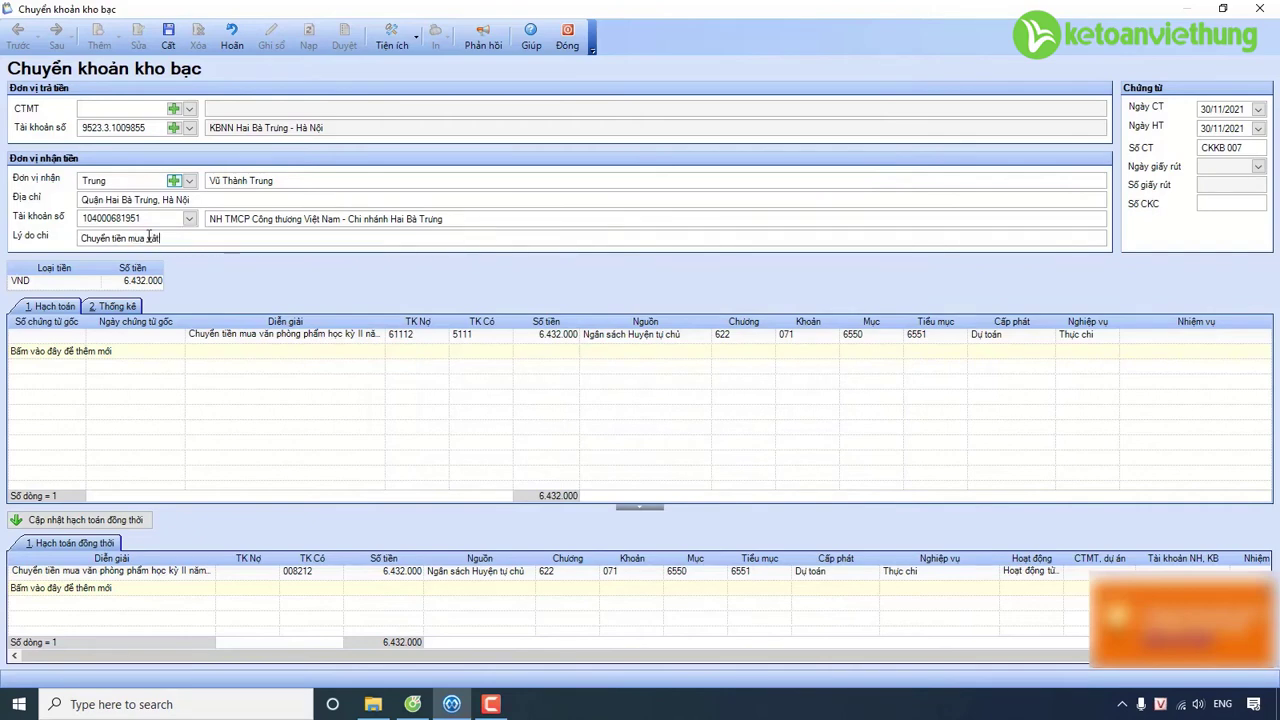
{"action": "type", "text": "tư văn phòng theo HDd số 0061690"}
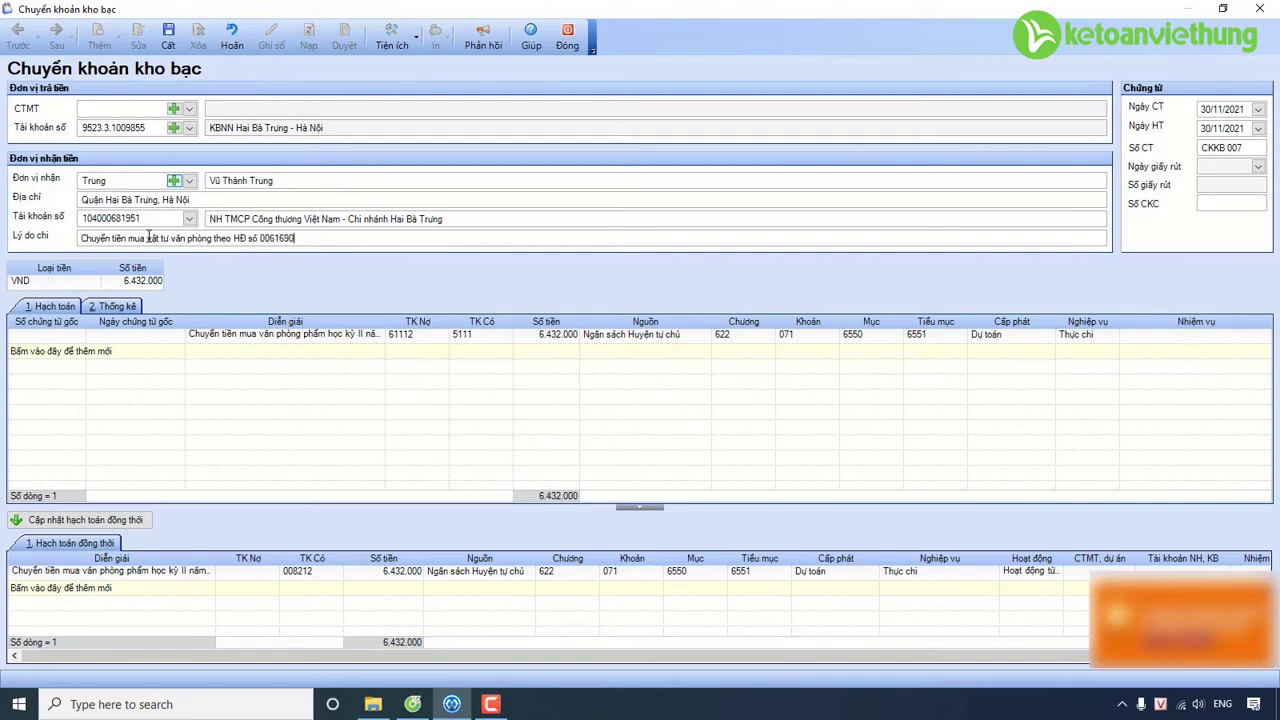
{"action": "type", "text": " (02/03/2021)"}
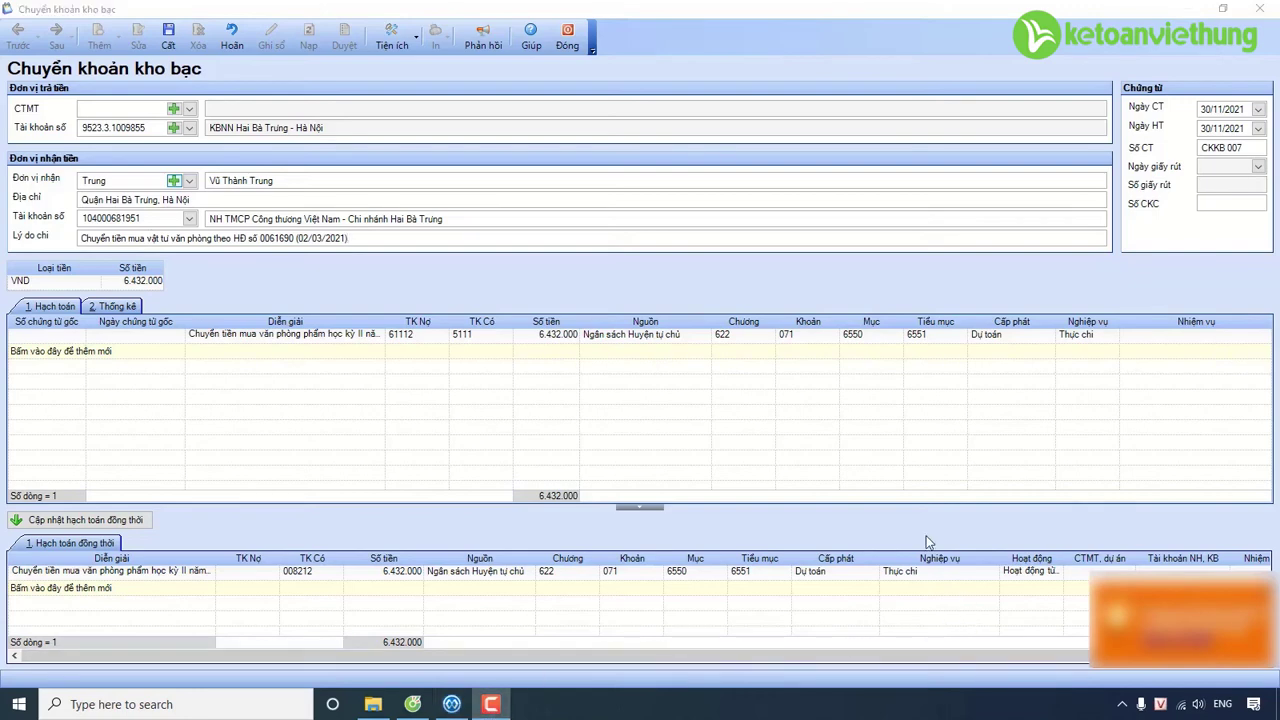
Set the voucher date to 02/03/2021 so the posting date matches.
{"action": "left_click", "coordinate": [1228, 110]}
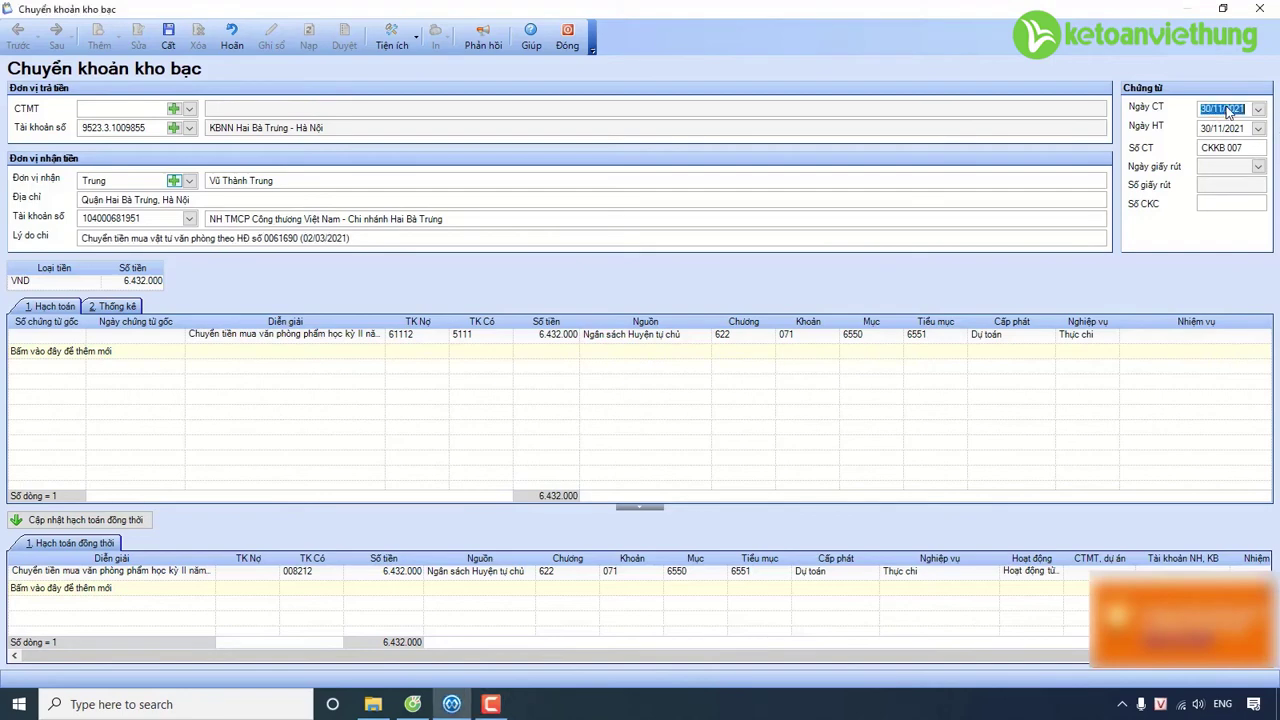
{"action": "type", "text": "02032021"}
{"action": "left_click", "coordinate": [1230, 132]}
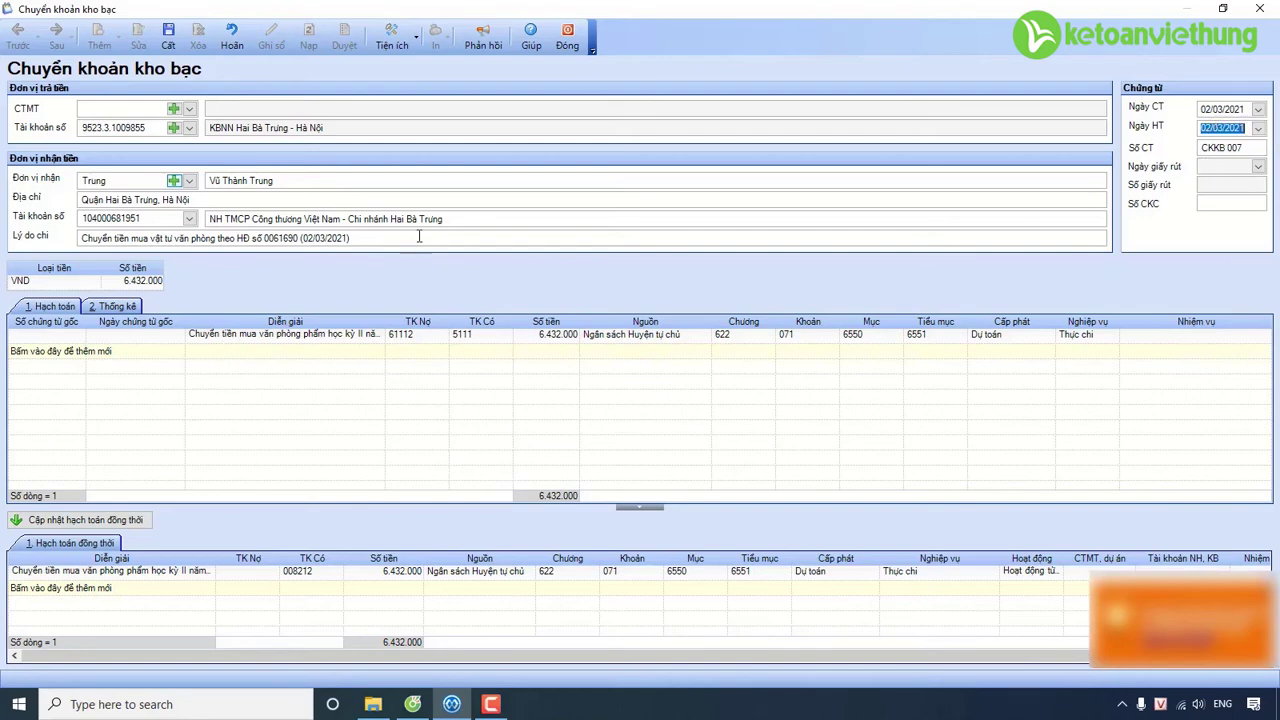
Copy the payment reason into the first posting line's description.
{"action": "left_click_drag", "start_coordinate": [388, 240], "coordinate": [48, 238]}
{"action": "key", "text": "ctrl+c"}
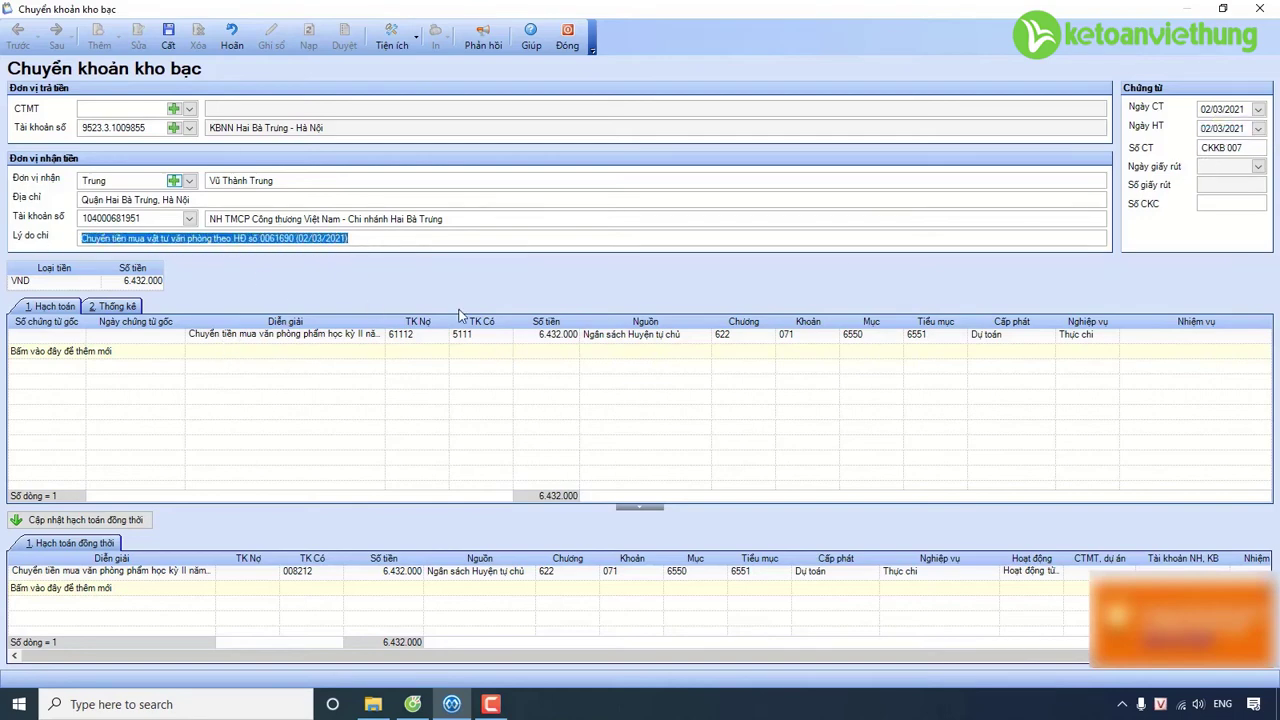
{"action": "left_click", "coordinate": [350, 333]}
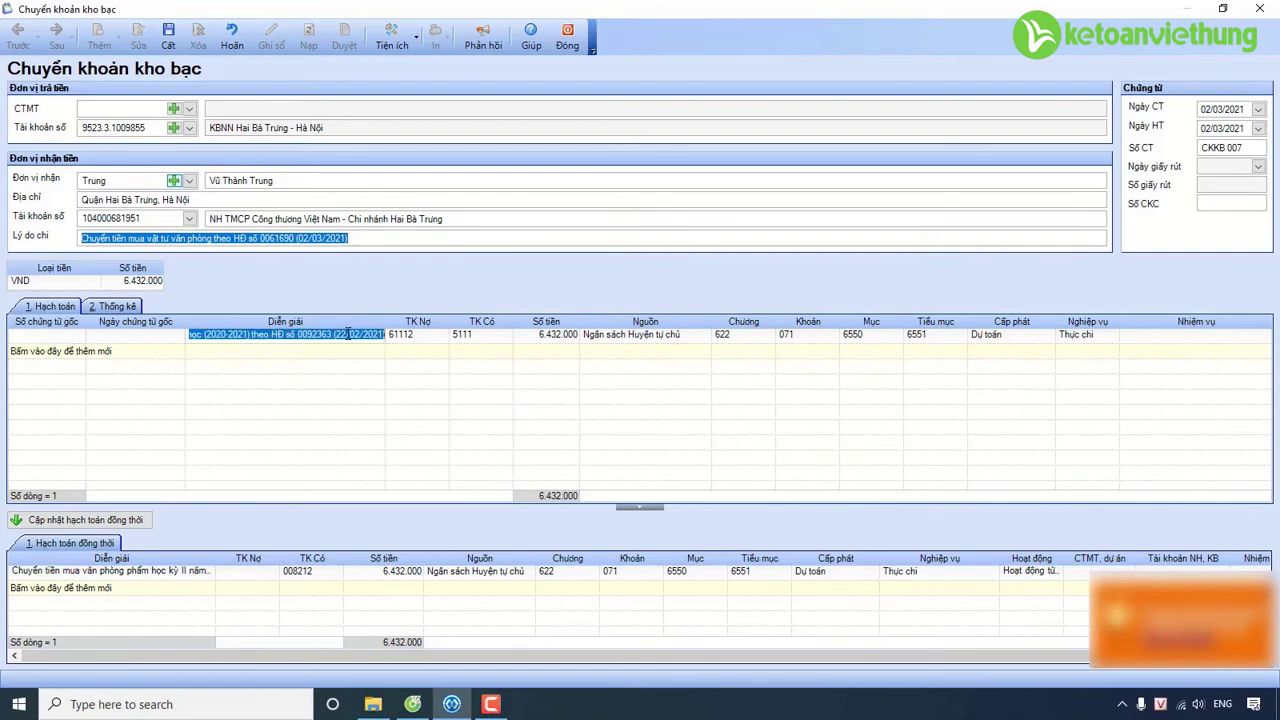
{"action": "key", "text": "ctrl+v"}
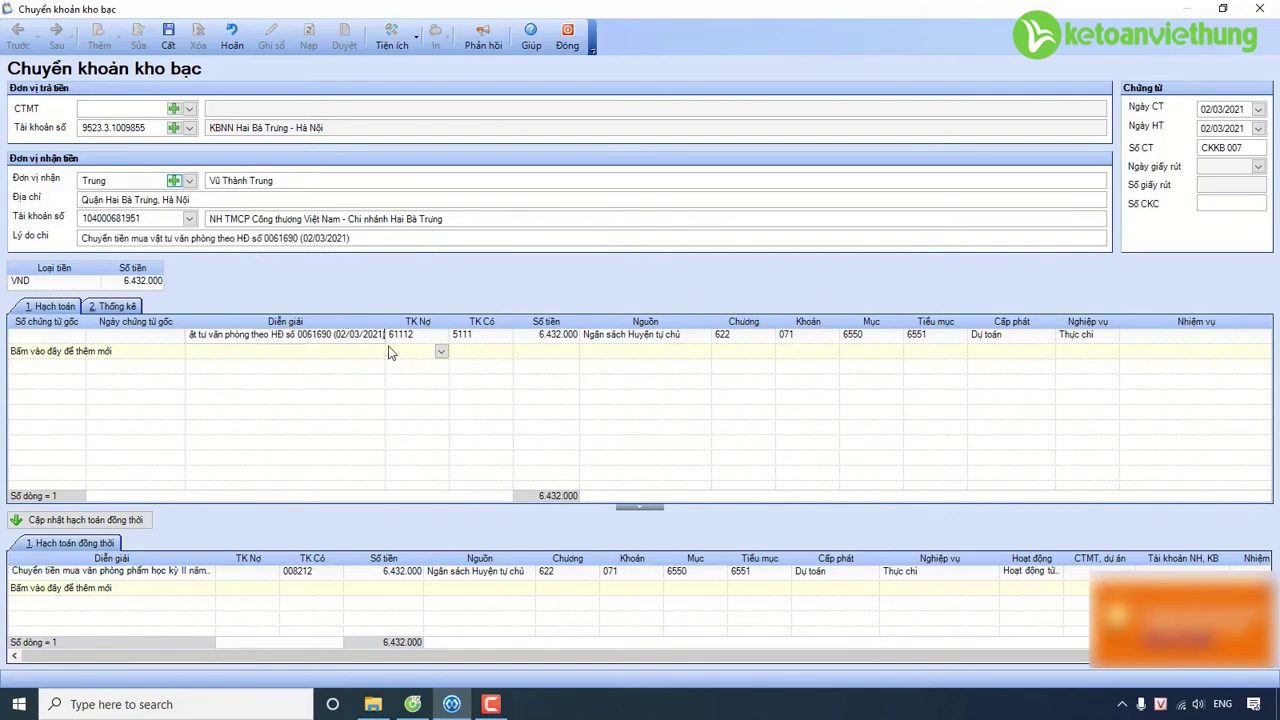
{"action": "left_click", "coordinate": [405, 346]}
Set the line amount to 10.560.000 and sub-item 6599.
{"action": "left_click", "coordinate": [524, 338]}
{"action": "type", "text": "10560000"}
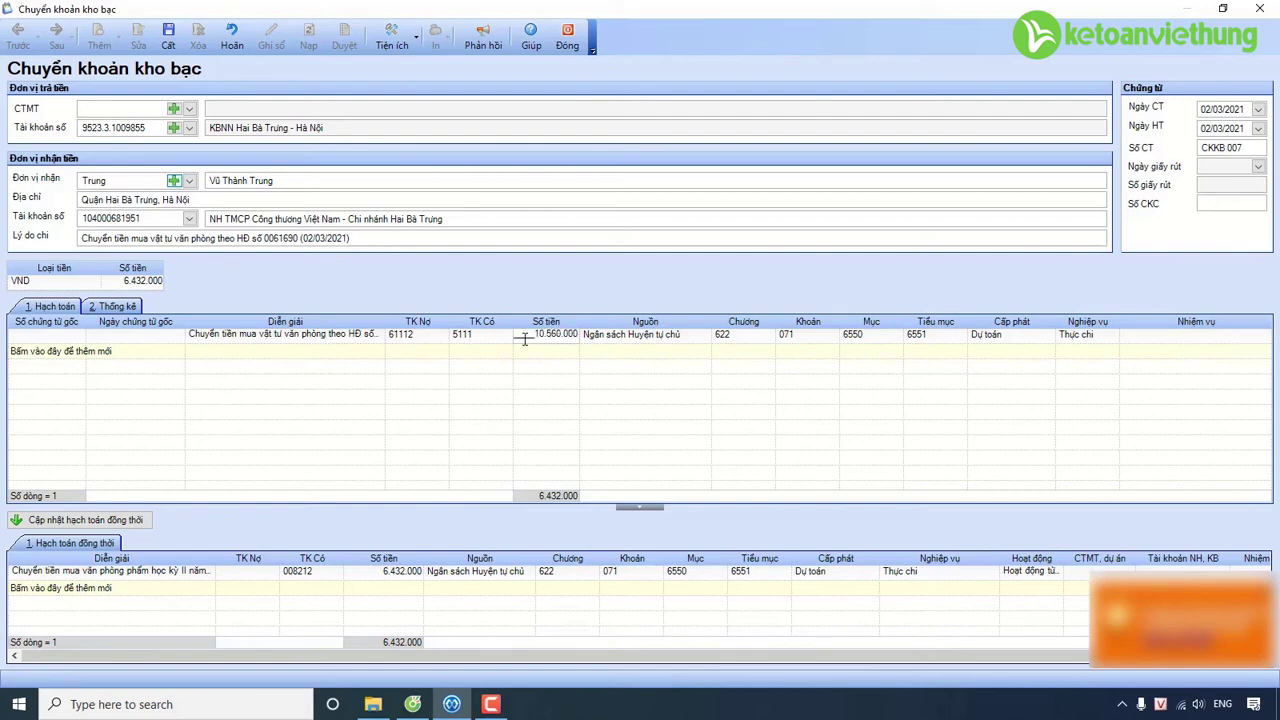
{"action": "key", "text": "Tab"}
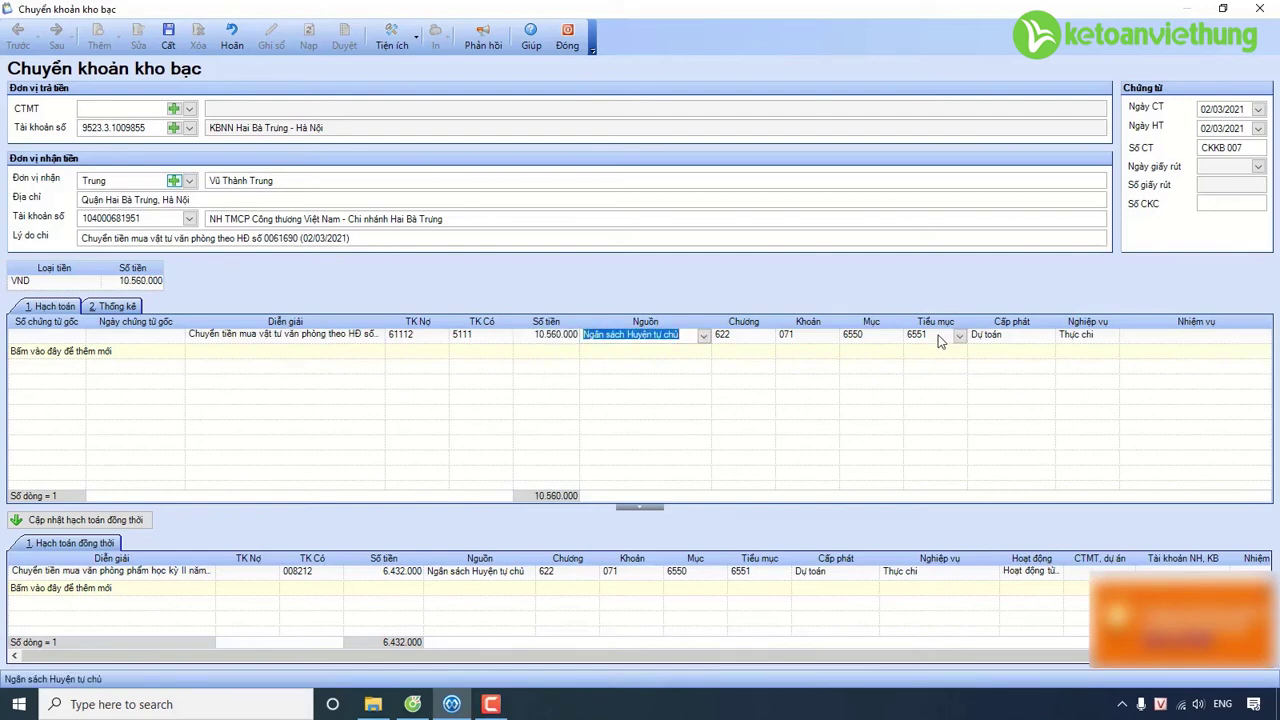
{"action": "left_click", "coordinate": [940, 336]}
{"action": "type", "text": "6599"}
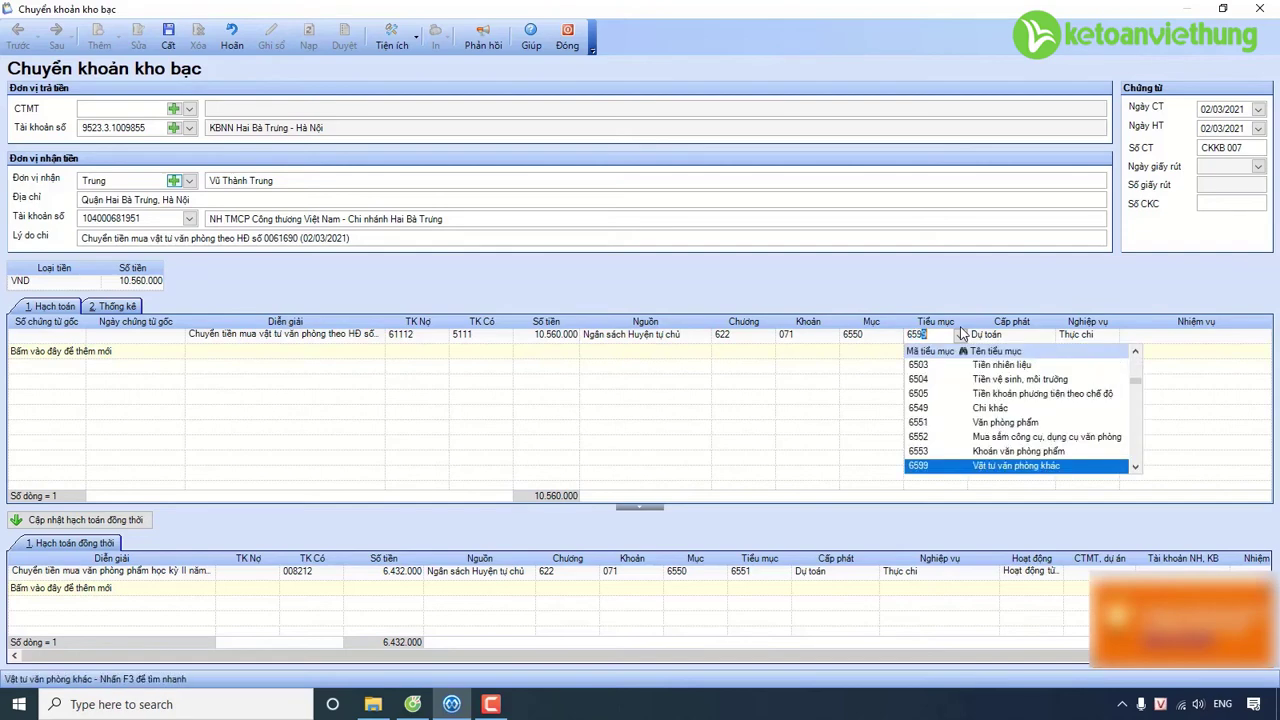
{"action": "key", "text": "Tab"}
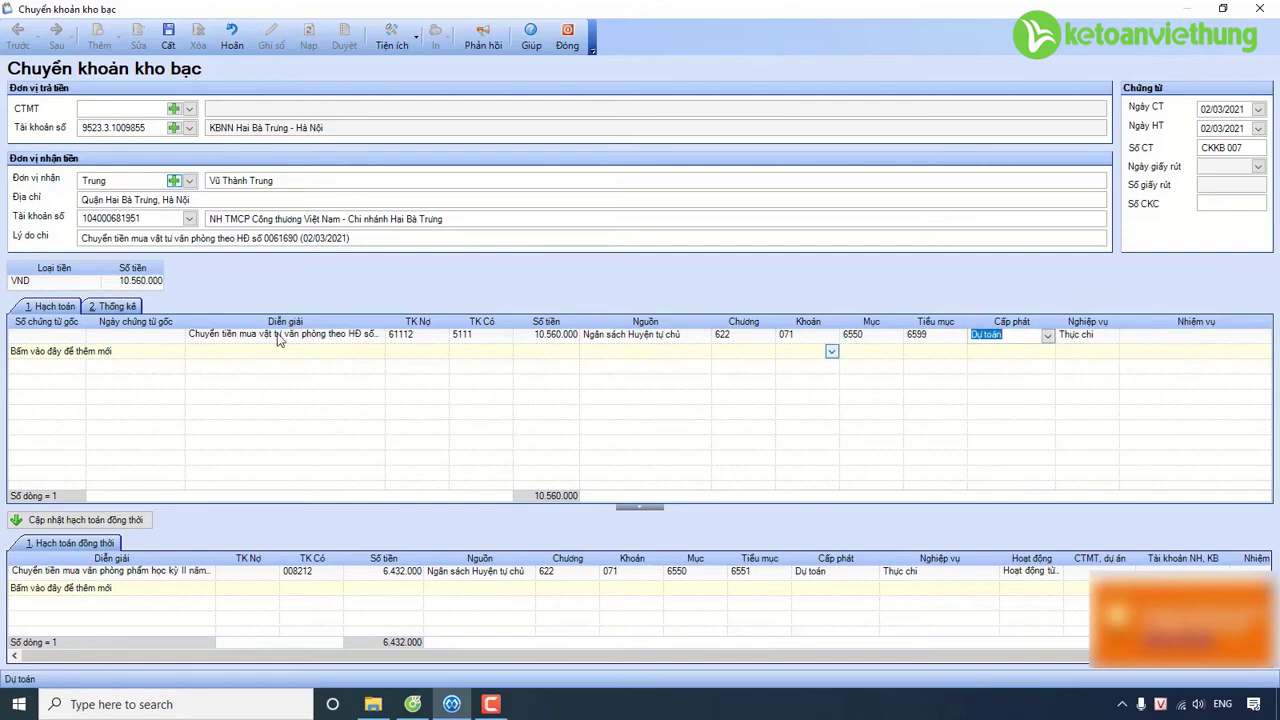
Update the simultaneous-accounting line to match and save the voucher.
{"action": "left_click", "coordinate": [117, 306]}
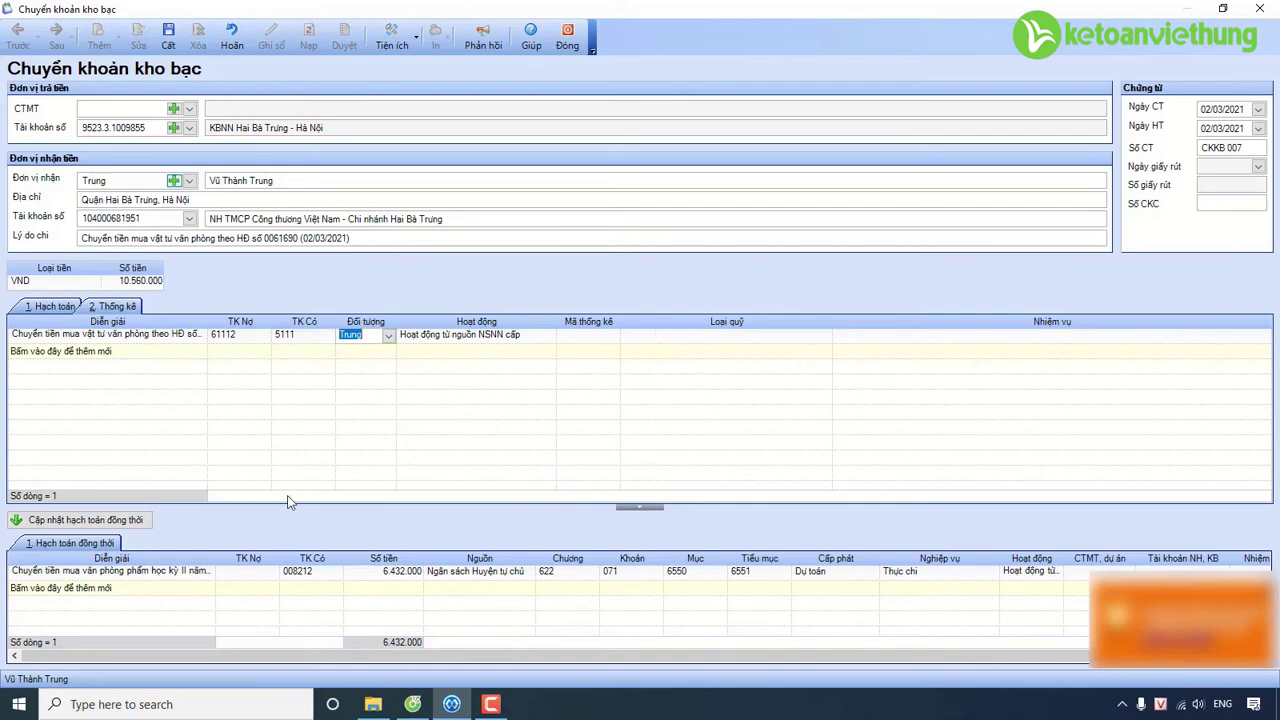
{"action": "left_click", "coordinate": [140, 524]}
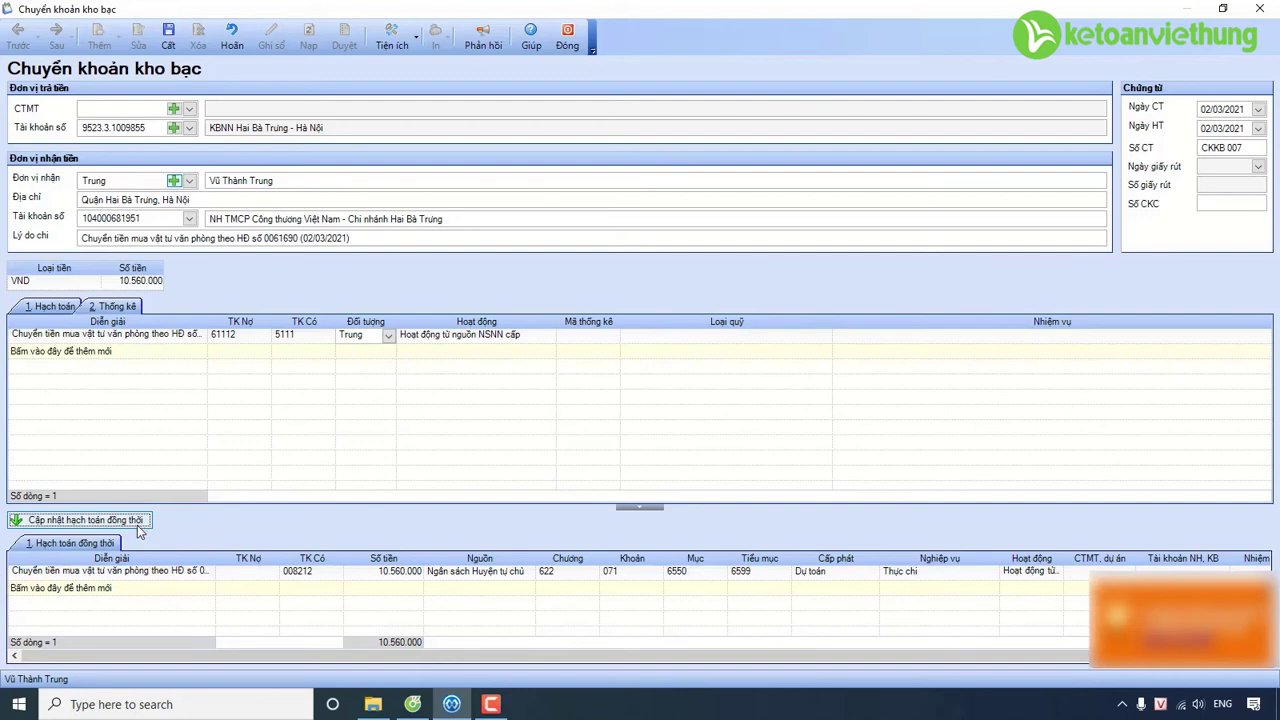
{"action": "left_click", "coordinate": [169, 38]}
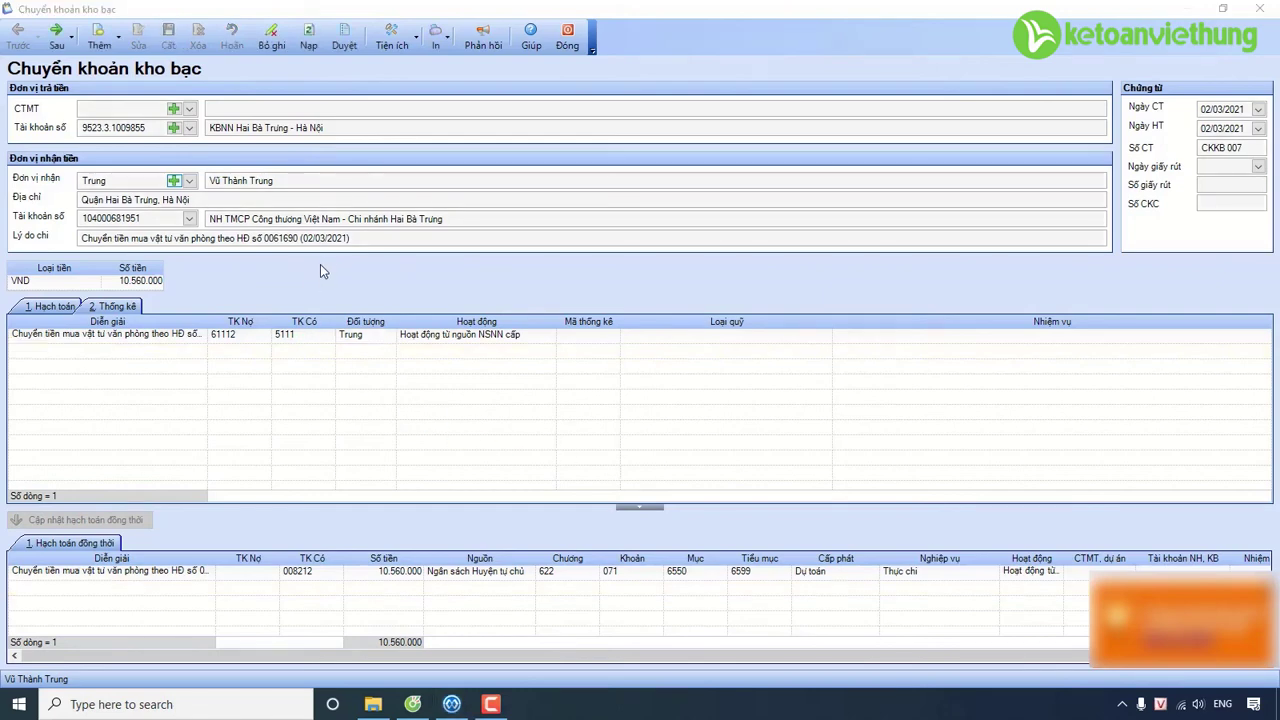
Preview a C37-HD payment request to Hiệu trưởng Trường MN Hoa Lan, with requester name and department Nhân viên.
{"action": "left_click", "coordinate": [435, 38]}
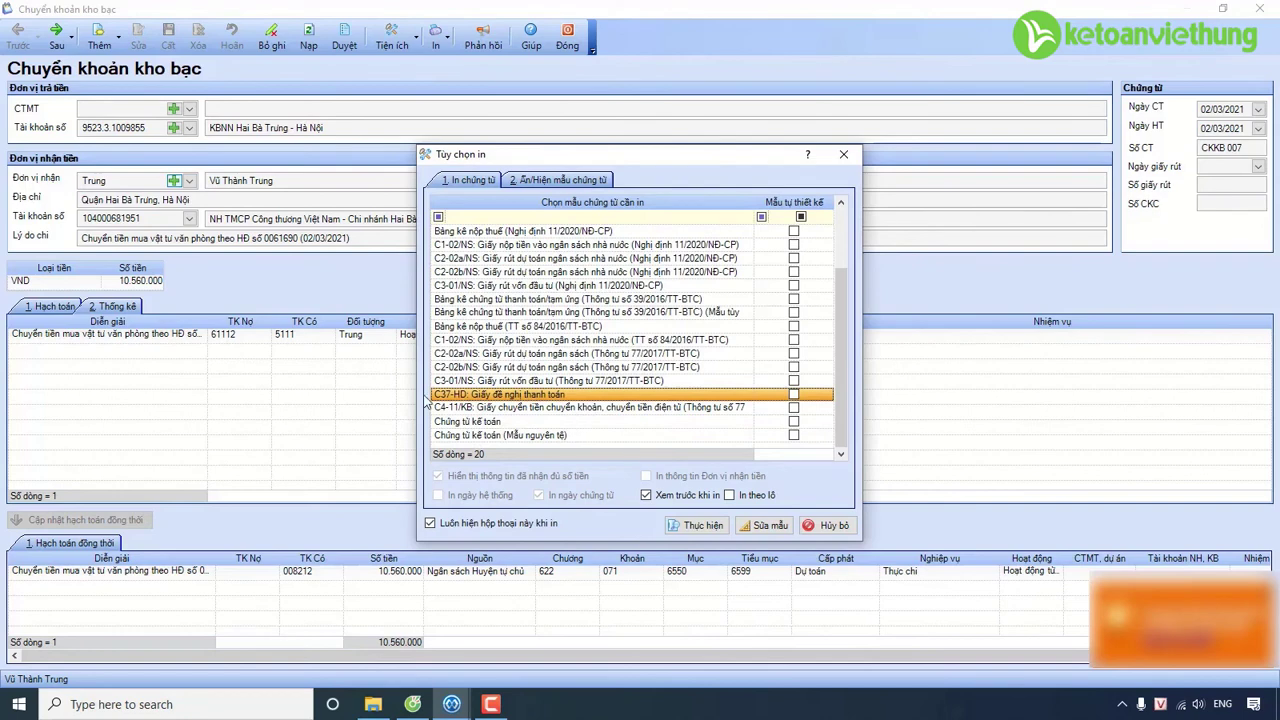
{"action": "left_click", "coordinate": [697, 525]}
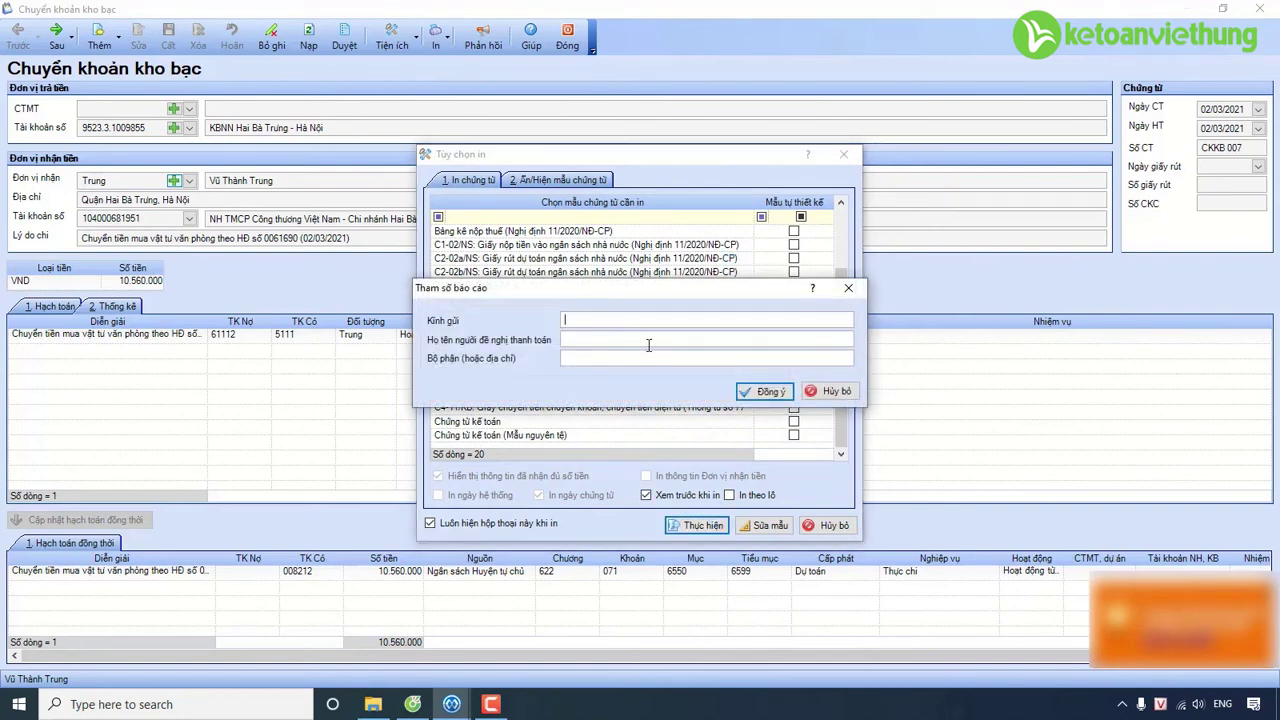
{"action": "type", "text": "Hiêu truo"}
{"action": "type", "text": "ng Truong MN Hoa"}
{"action": "type", "text": " Lan"}
{"action": "left_click", "coordinate": [648, 345]}
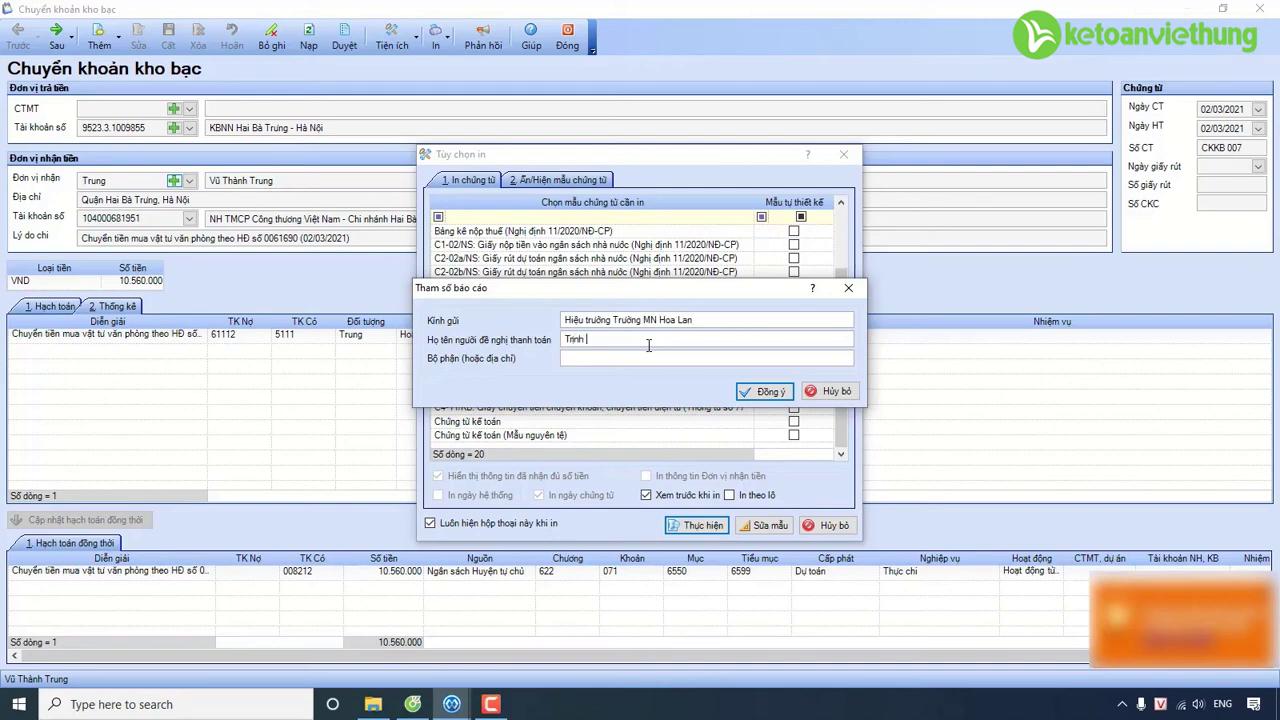
{"action": "key", "text": "Tab"}
{"action": "type", "text": "Nhan viên"}
{"action": "left_click", "coordinate": [745, 391]}
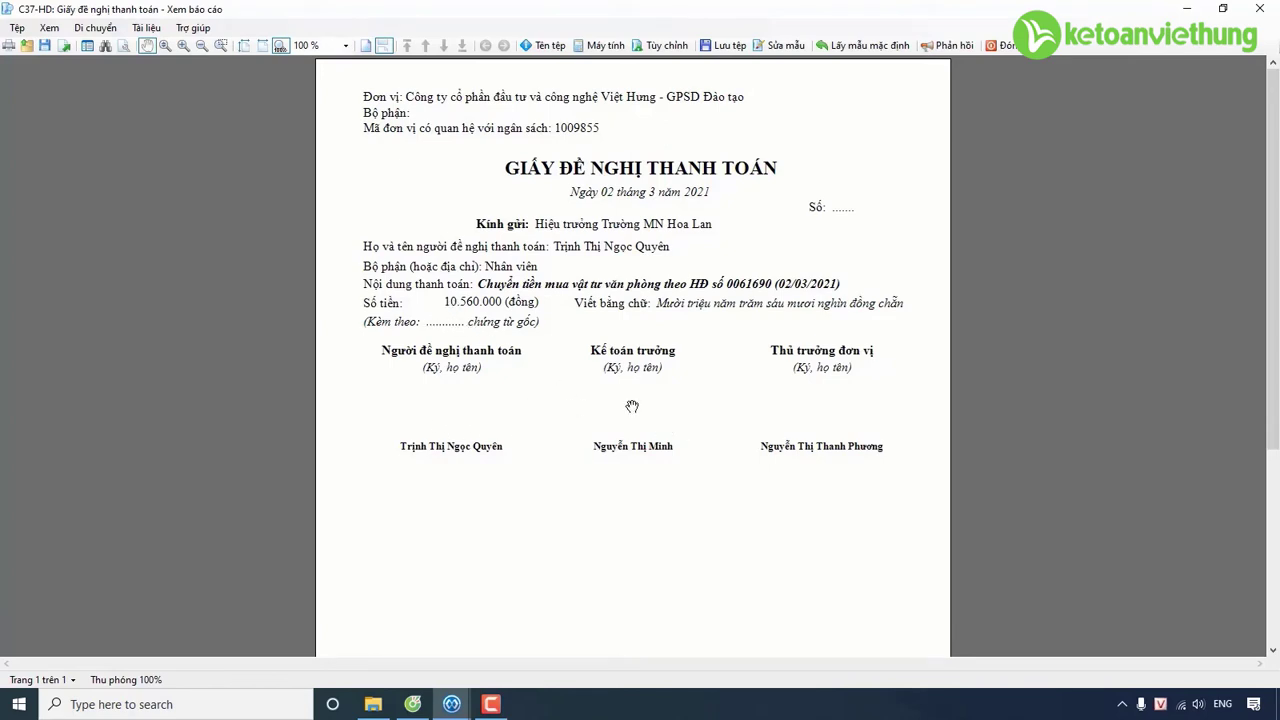
Close the preview, then generate and save budget withdrawal voucher RDT 009 from the transfer.
{"action": "left_click", "coordinate": [1003, 51]}
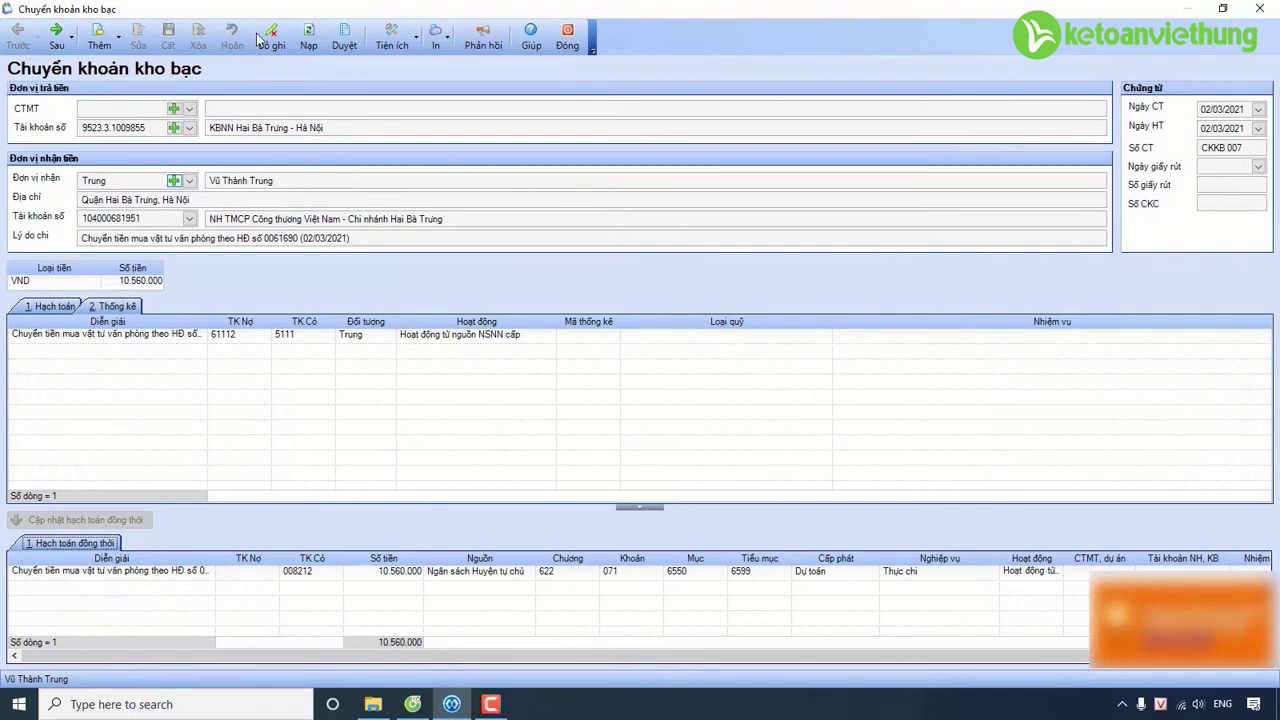
{"action": "left_click", "coordinate": [396, 44]}
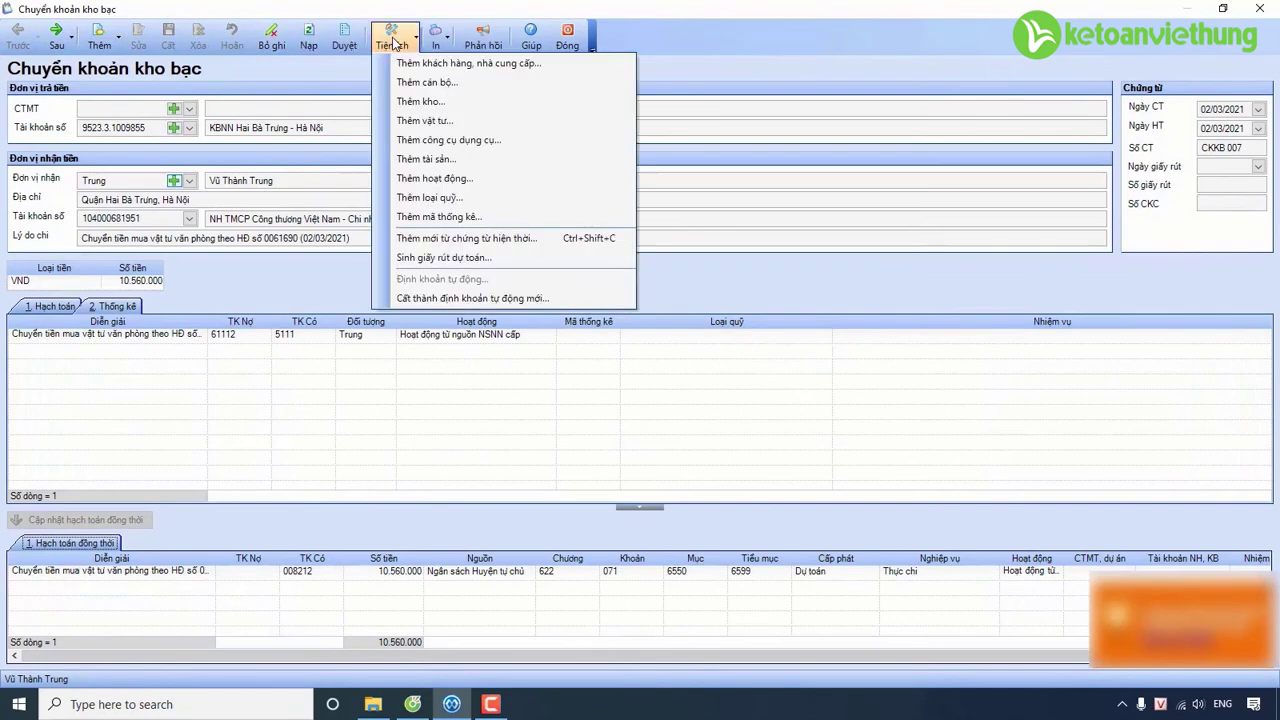
{"action": "left_click", "coordinate": [454, 259]}
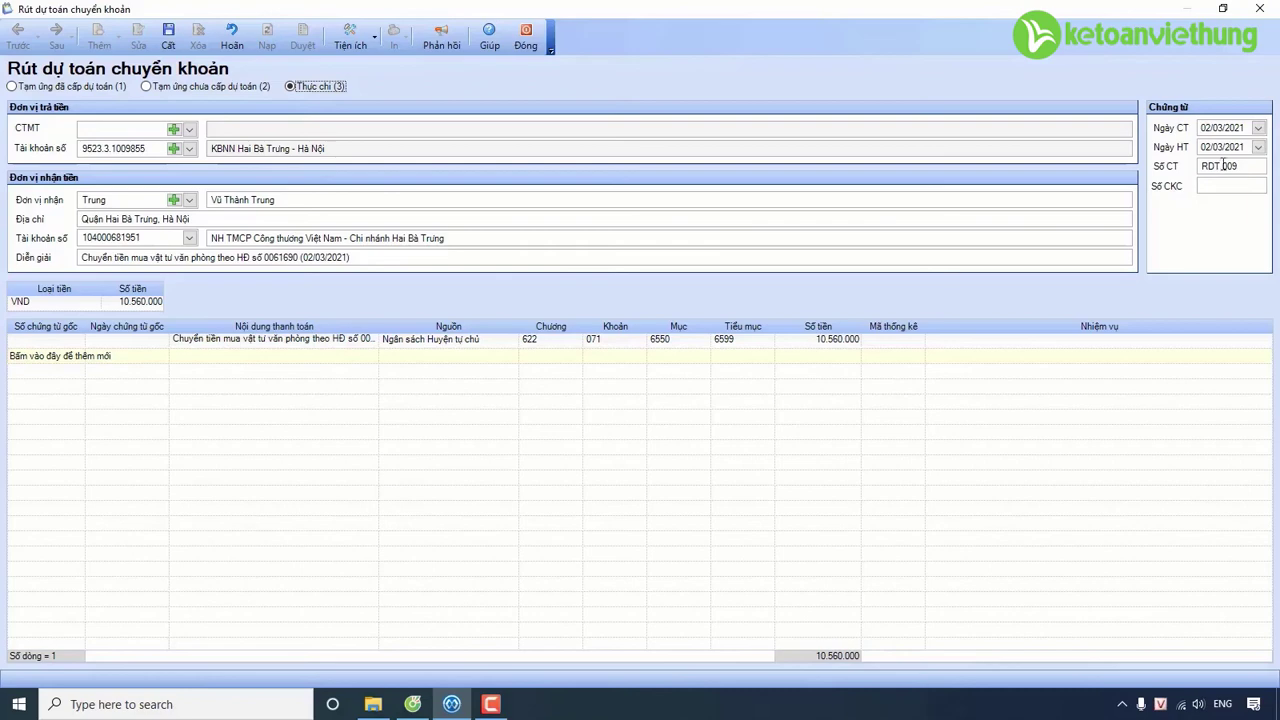
{"action": "left_click", "coordinate": [168, 38]}
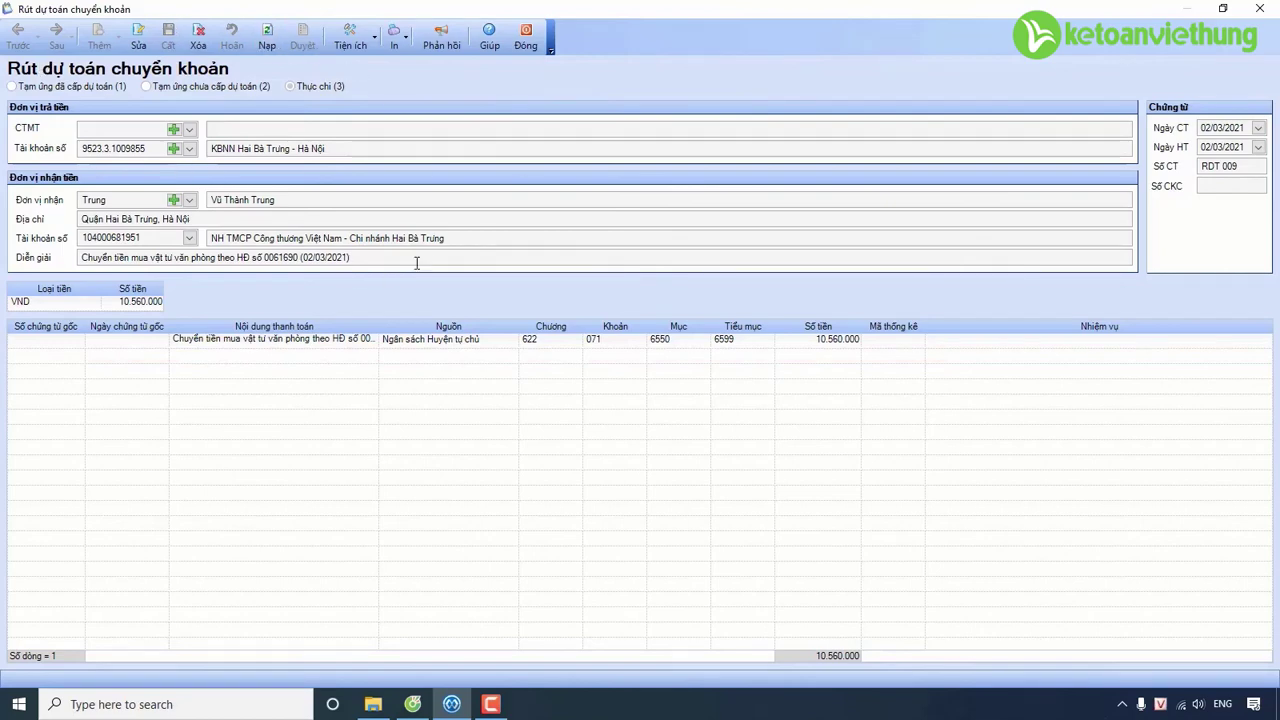
{"action": "left_click", "coordinate": [397, 50]}
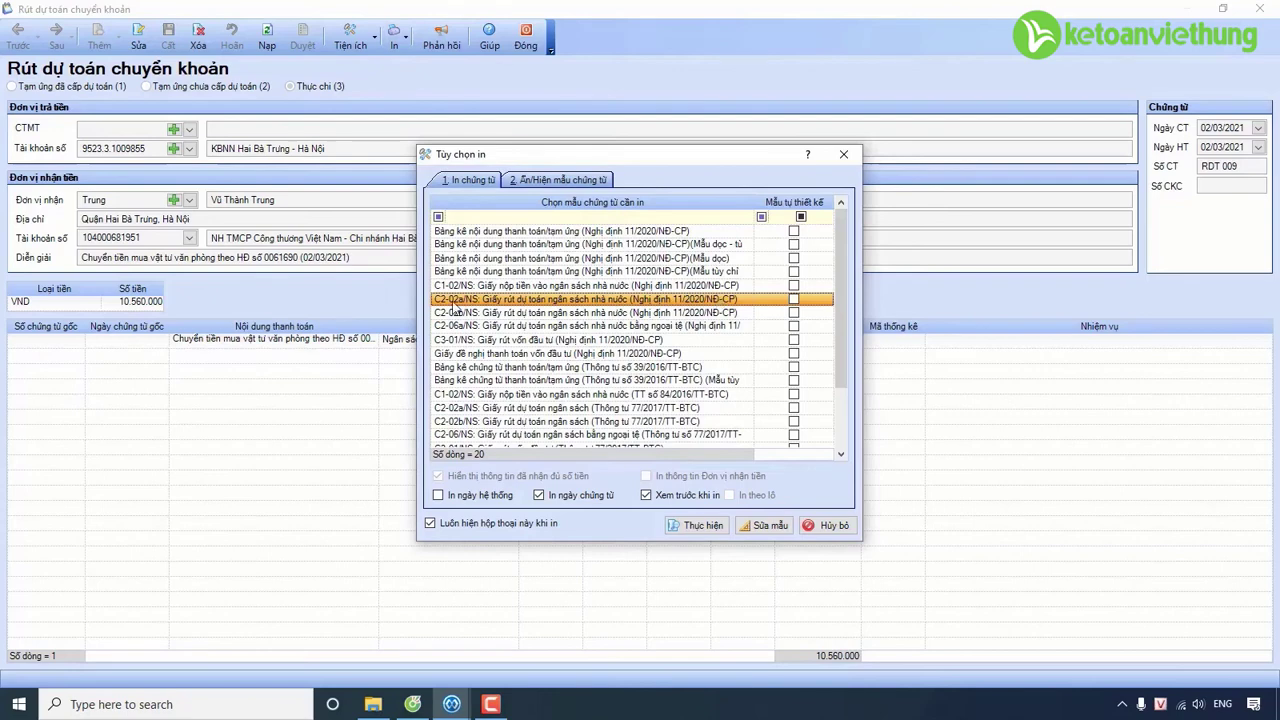
{"action": "left_click", "coordinate": [703, 530]}
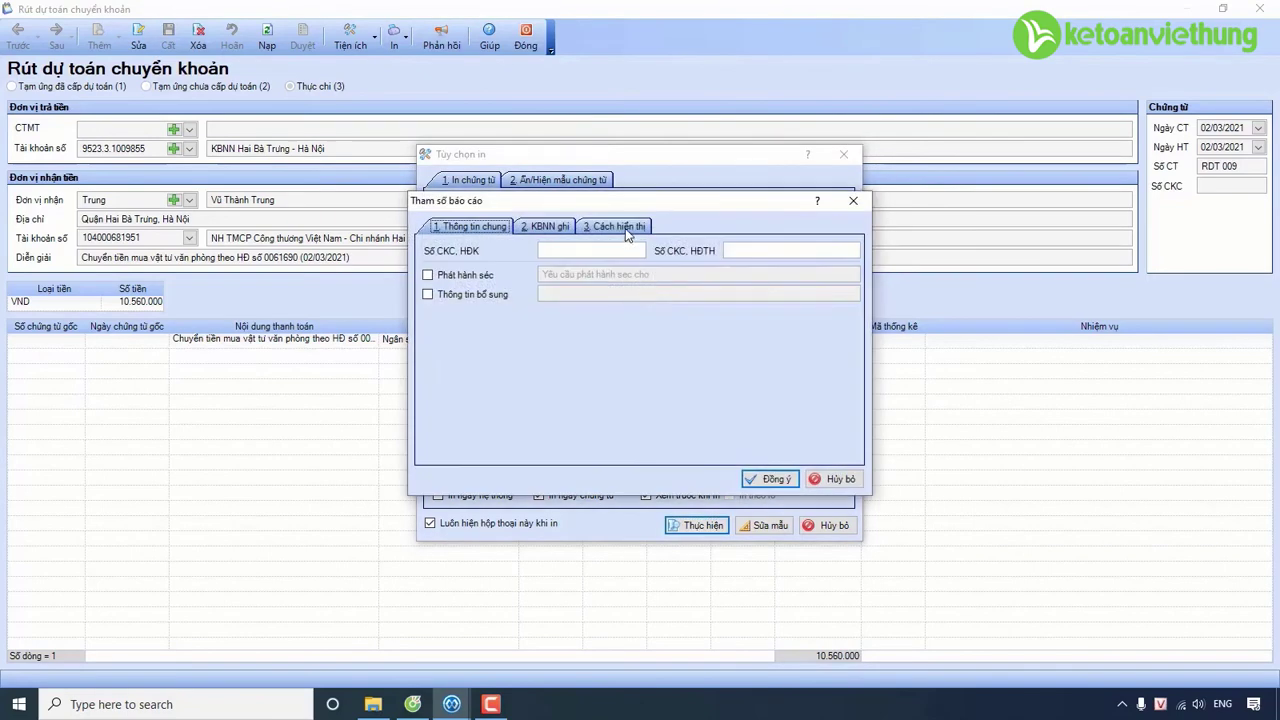
{"action": "left_click", "coordinate": [622, 228]}
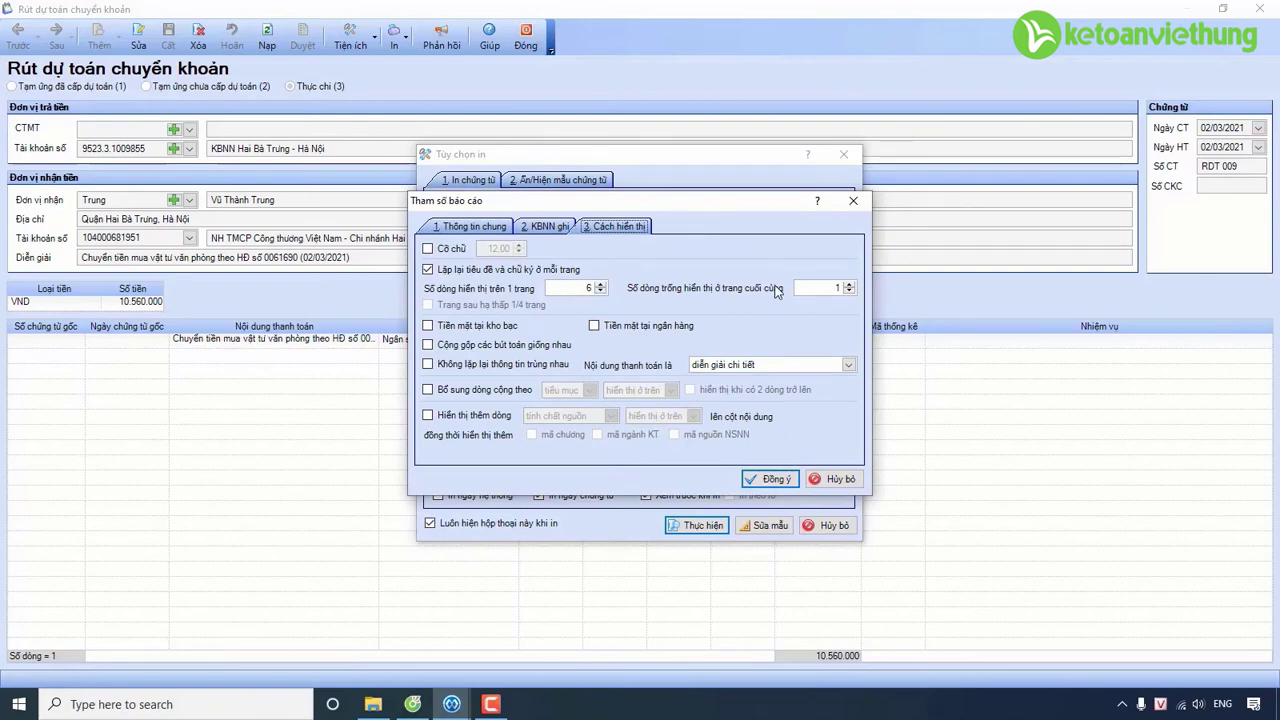
{"action": "left_click", "coordinate": [774, 479]}
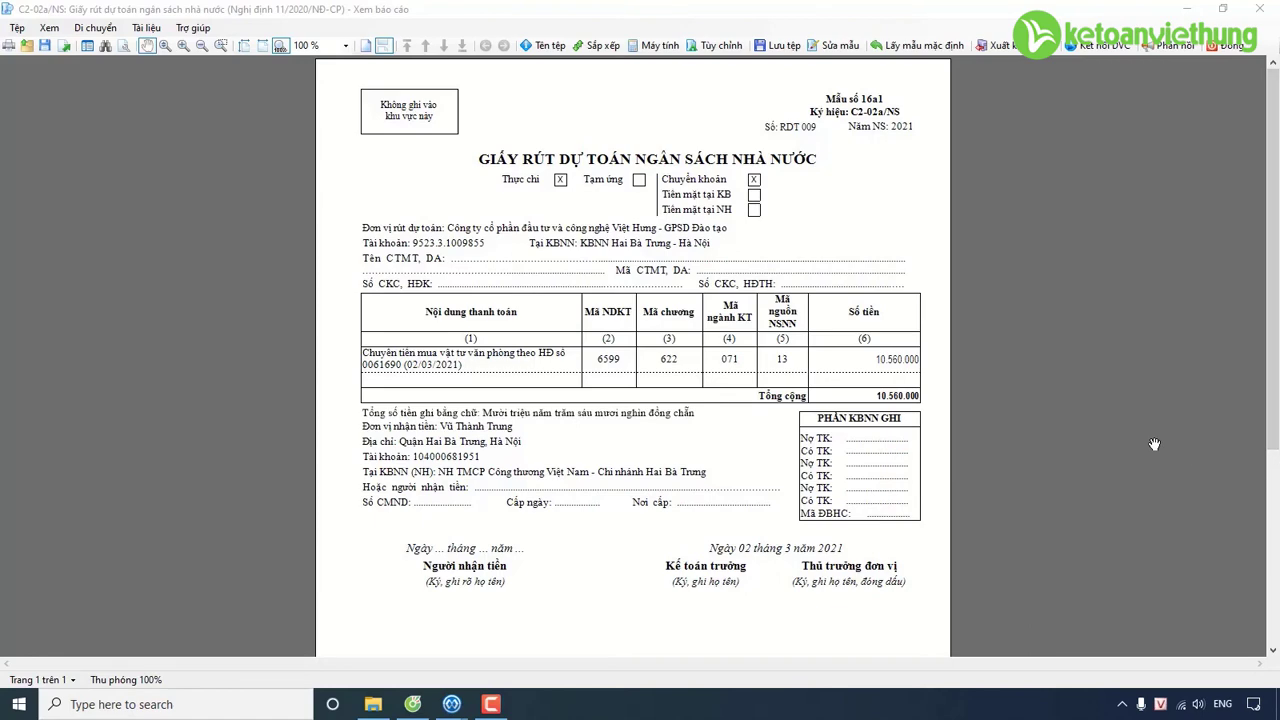
{"action": "left_click", "coordinate": [1235, 48]}
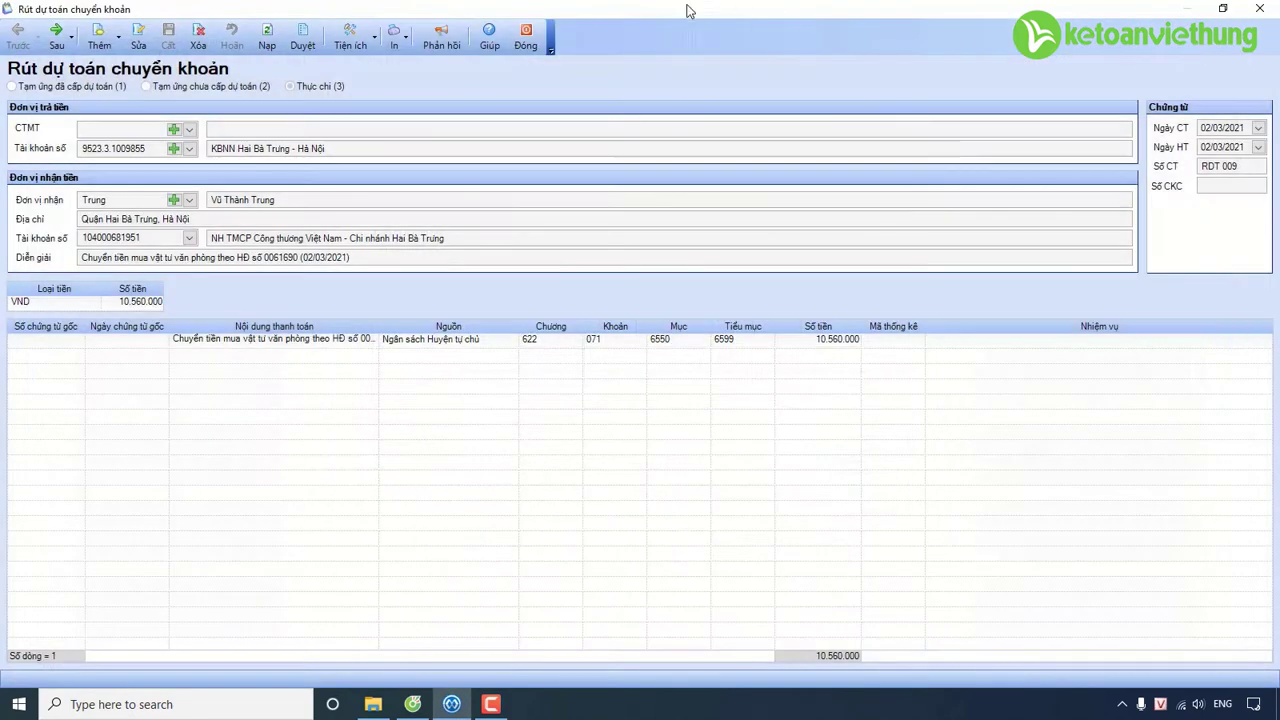
Close the withdrawal voucher, look over the Kho bạc diagram menus, then switch to Tổng hợp.
{"action": "left_click", "coordinate": [524, 44]}
{"action": "left_click", "coordinate": [112, 394]}
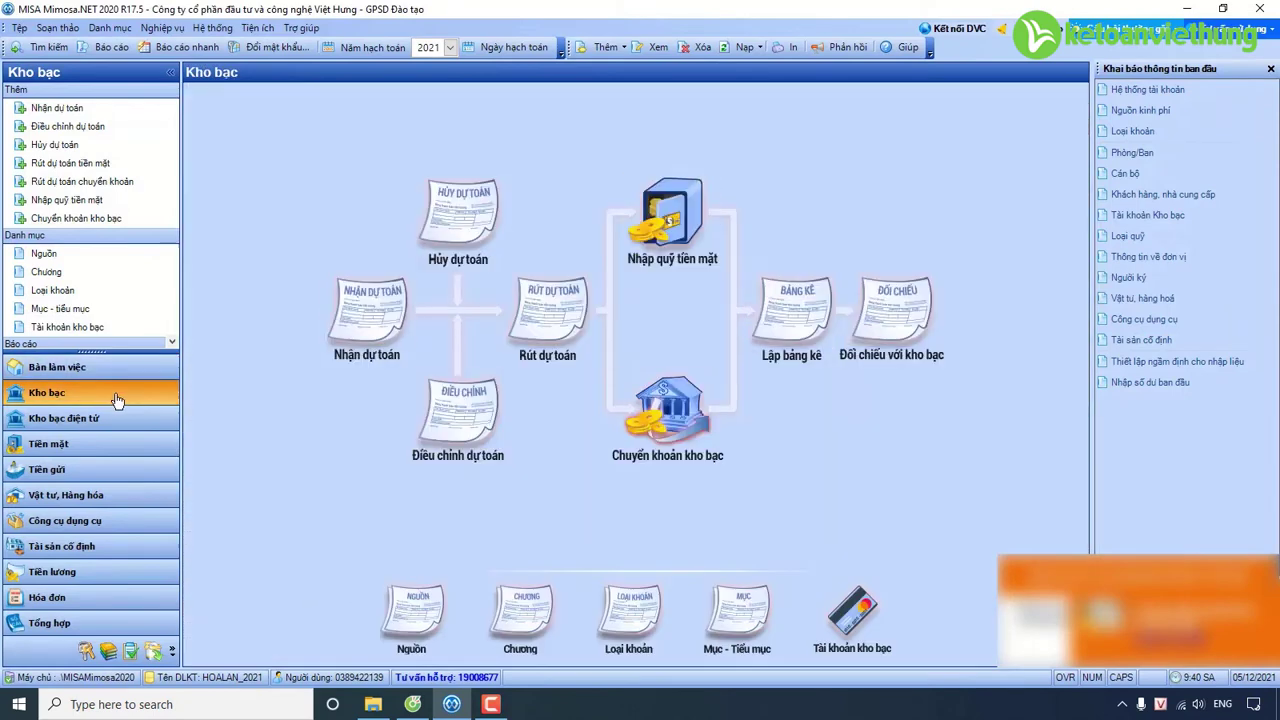
{"action": "left_click", "coordinate": [546, 322]}
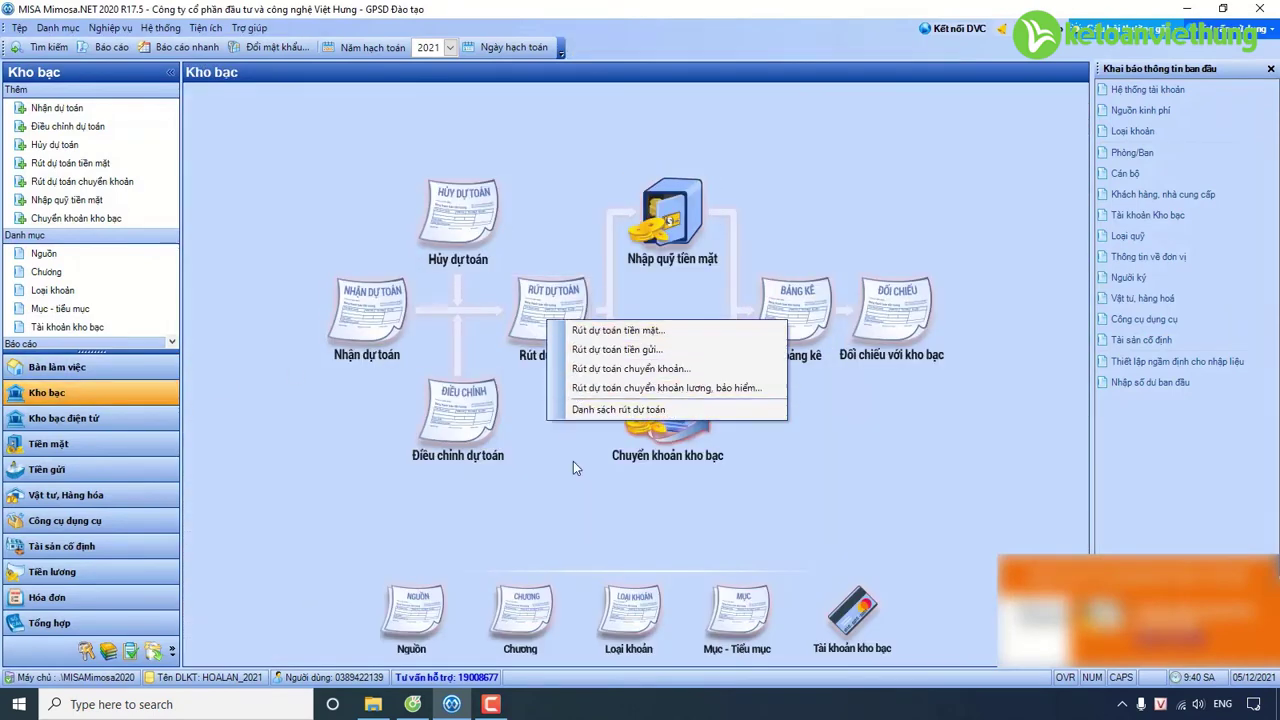
{"action": "left_click", "coordinate": [672, 436]}
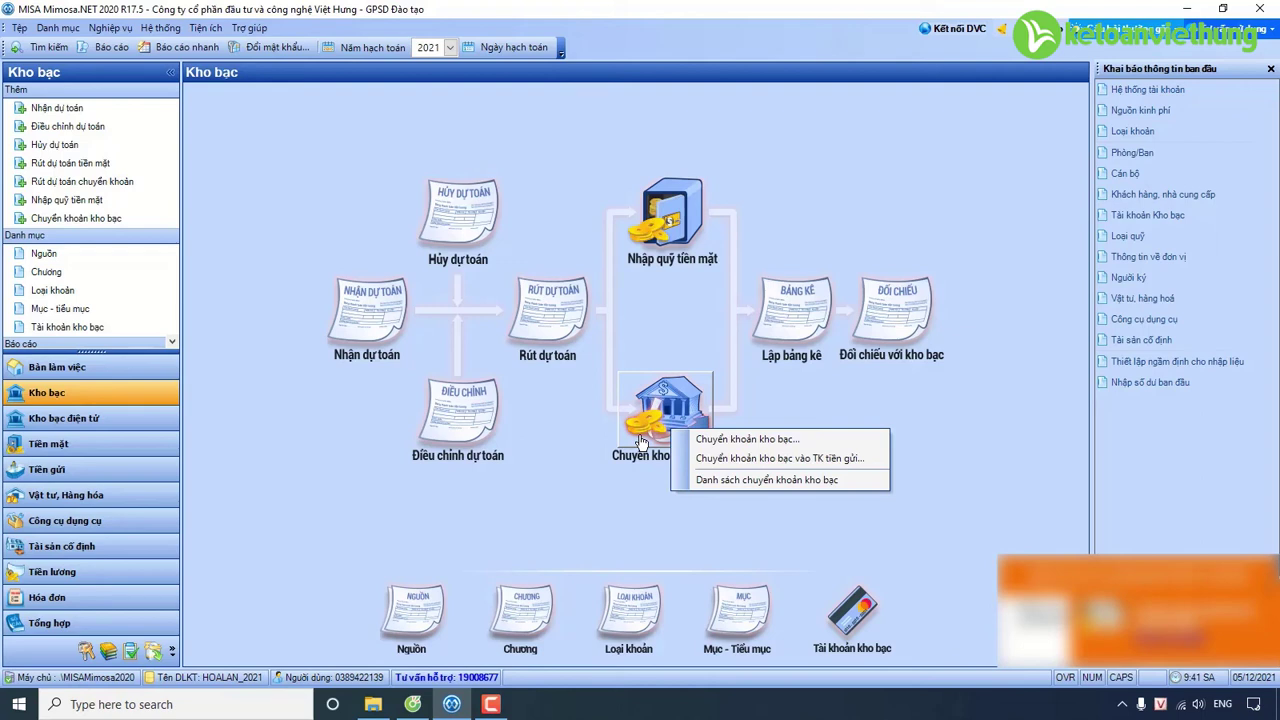
{"action": "left_click", "coordinate": [138, 632]}
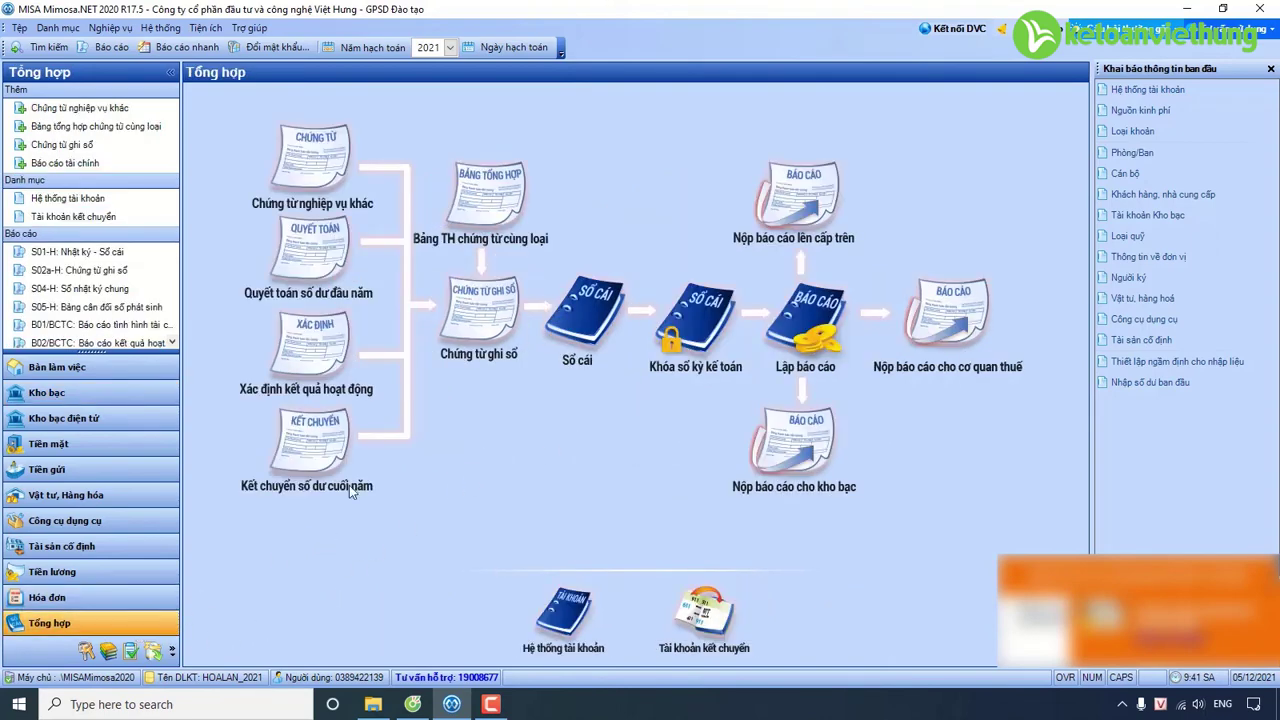
Show the Chứng từ nghiệp vụ khác options, including provisional and final corporate income tax entries.
{"action": "left_click", "coordinate": [342, 152]}
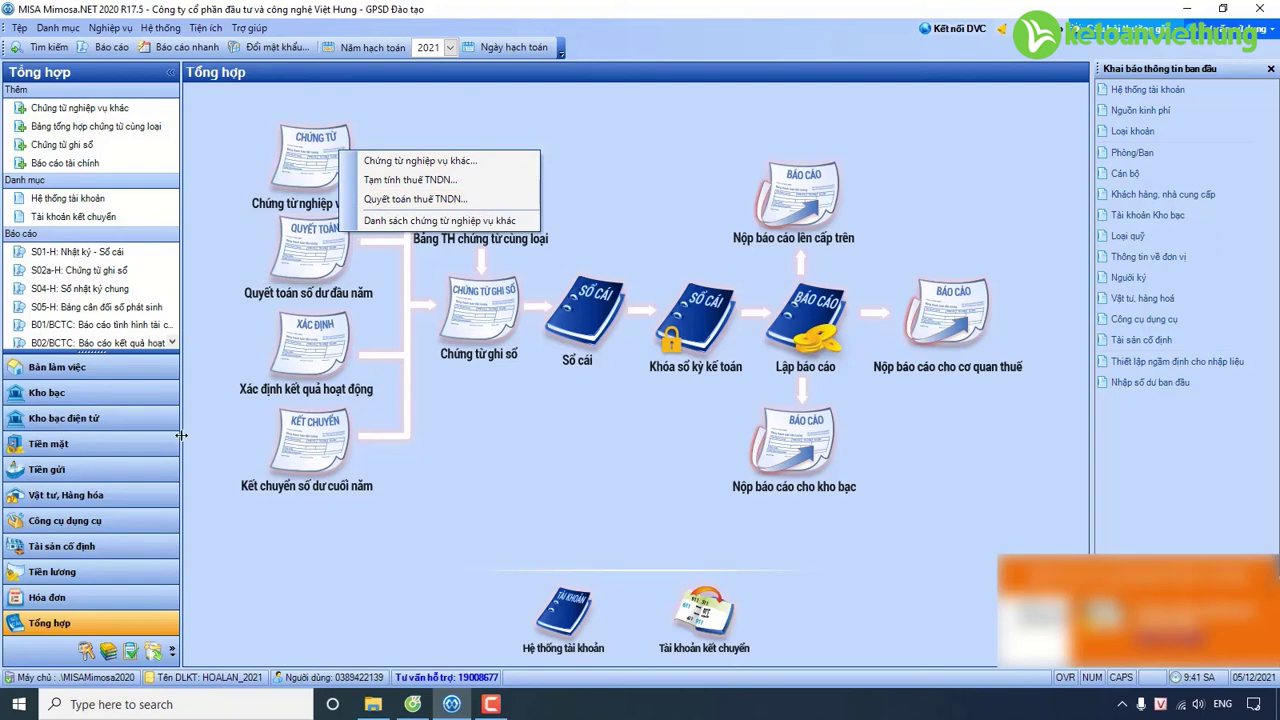
Open the Kho bạc Rút dự toán list showing RDT 001–RDT 009, totalling 58.977.000.
{"action": "left_click", "coordinate": [150, 390]}
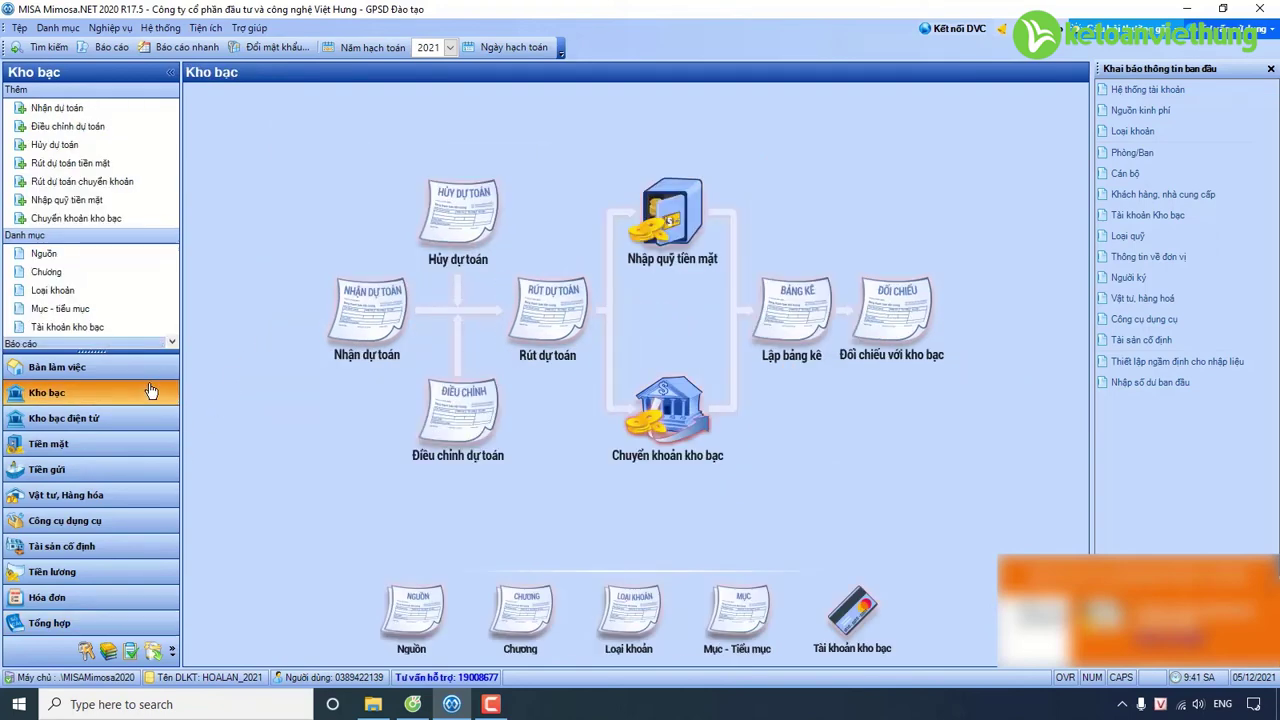
{"action": "left_click", "coordinate": [560, 315]}
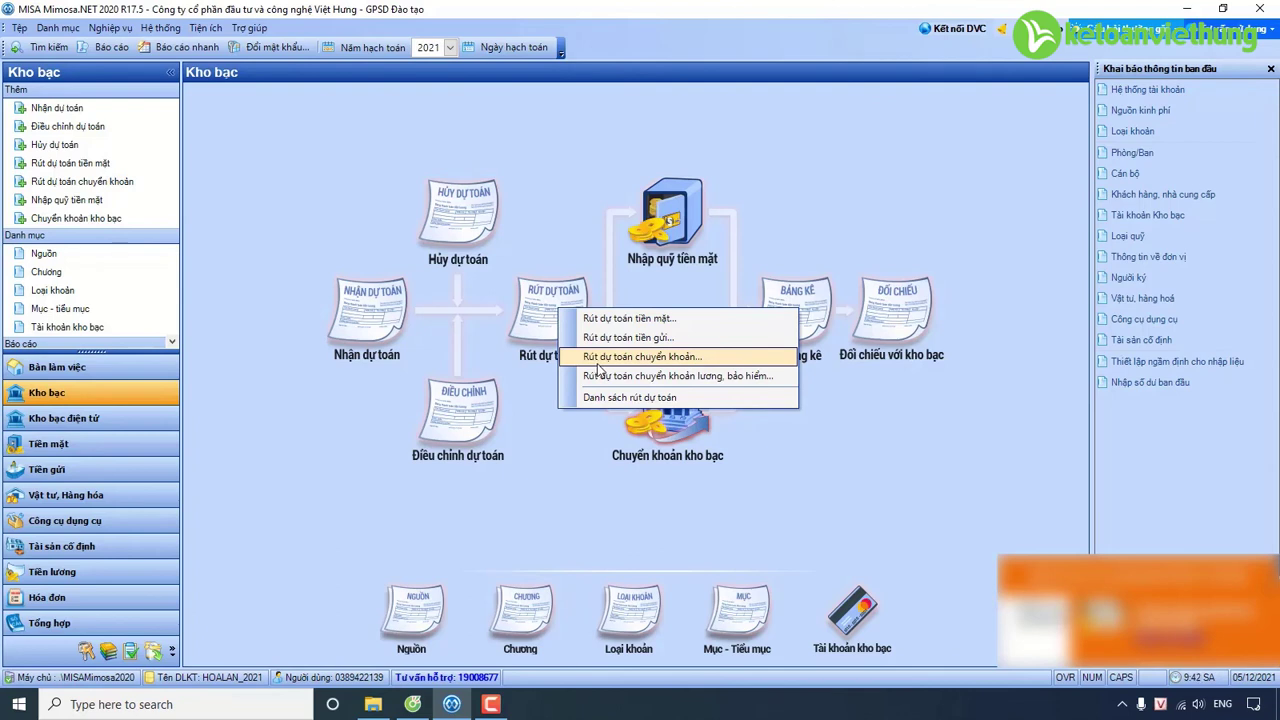
{"action": "left_click", "coordinate": [620, 440]}
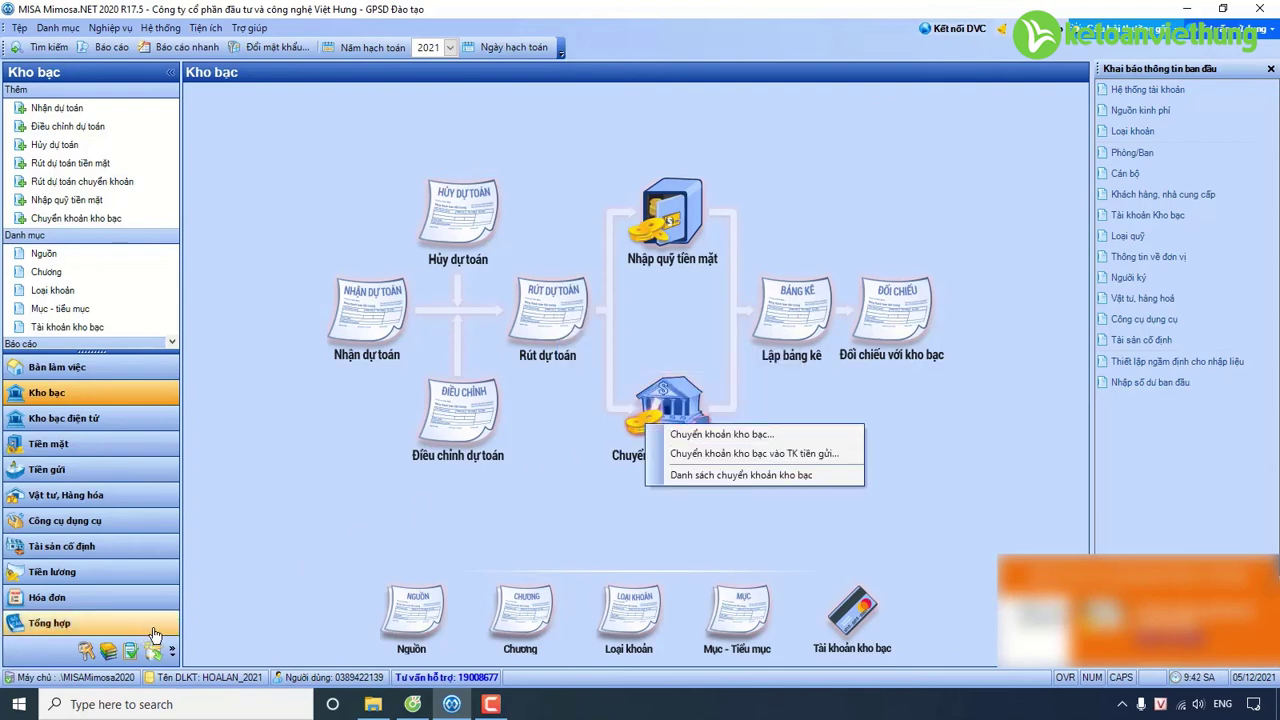
{"action": "left_click", "coordinate": [548, 314]}
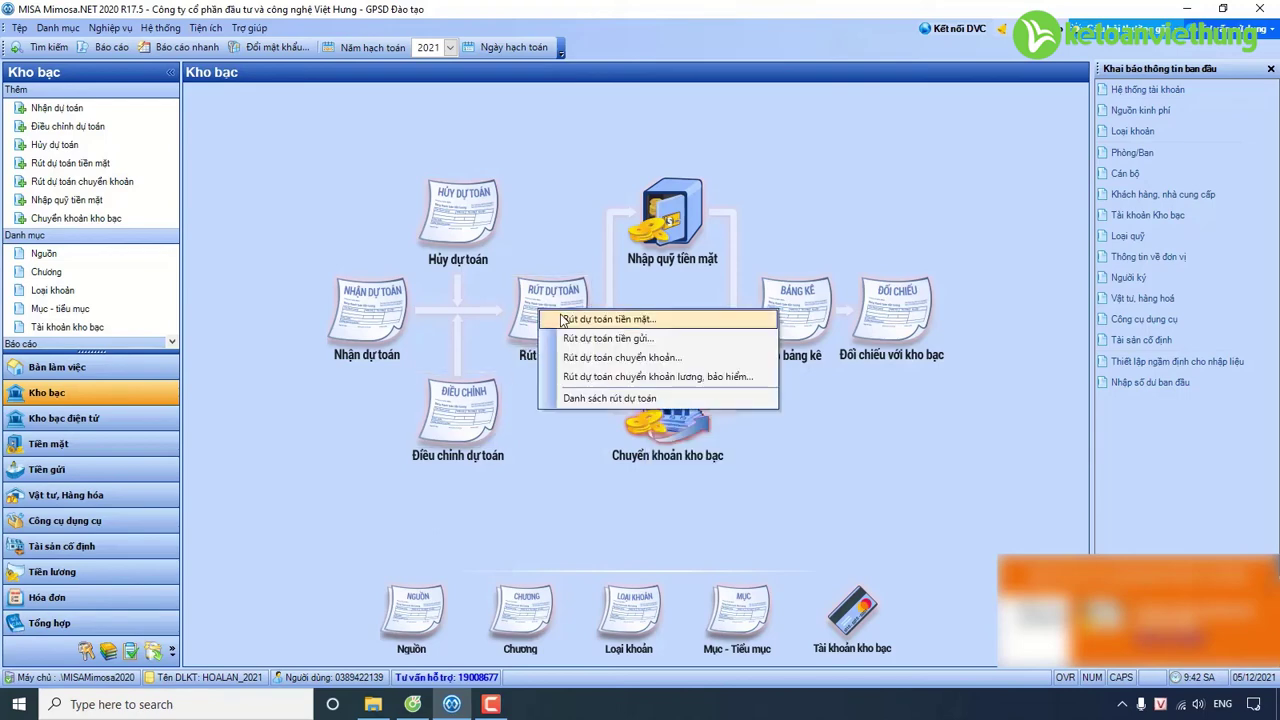
{"action": "left_click", "coordinate": [576, 399]}
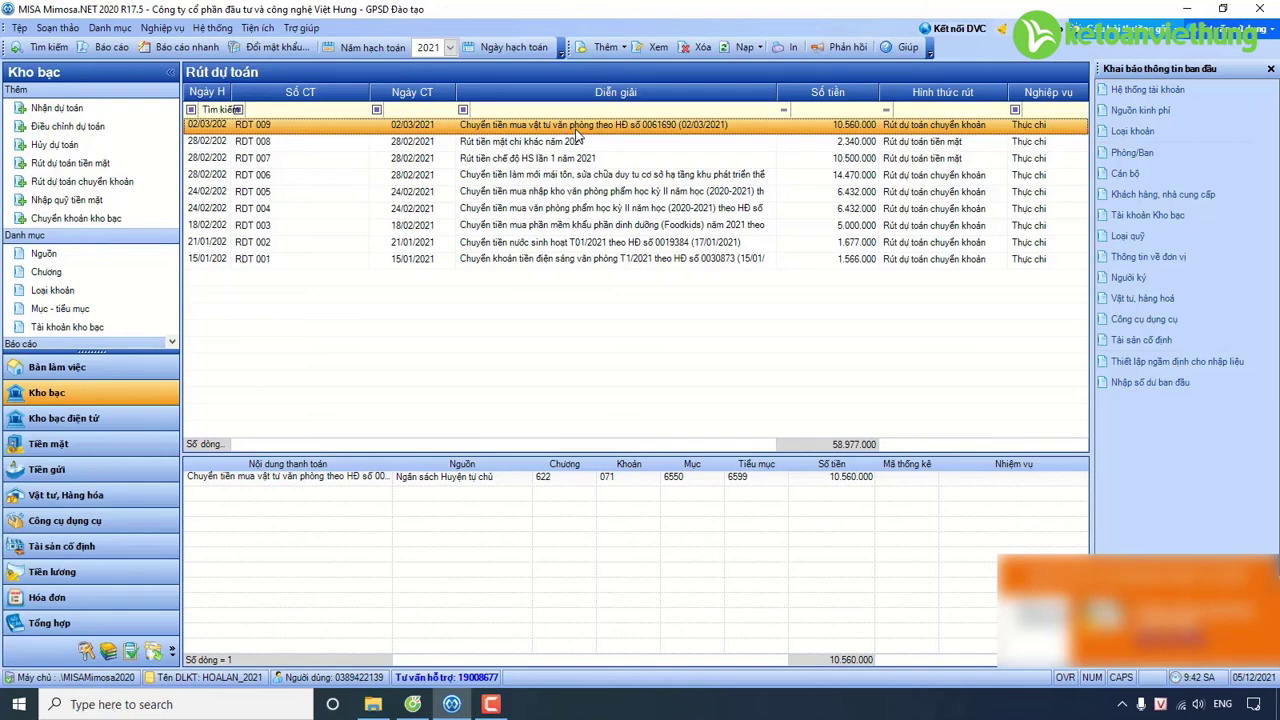
Duplicate withdrawal RDT 009 with Nhân bản into new voucher RDT 010 for 10.560.000.
{"action": "right_click", "coordinate": [577, 134]}
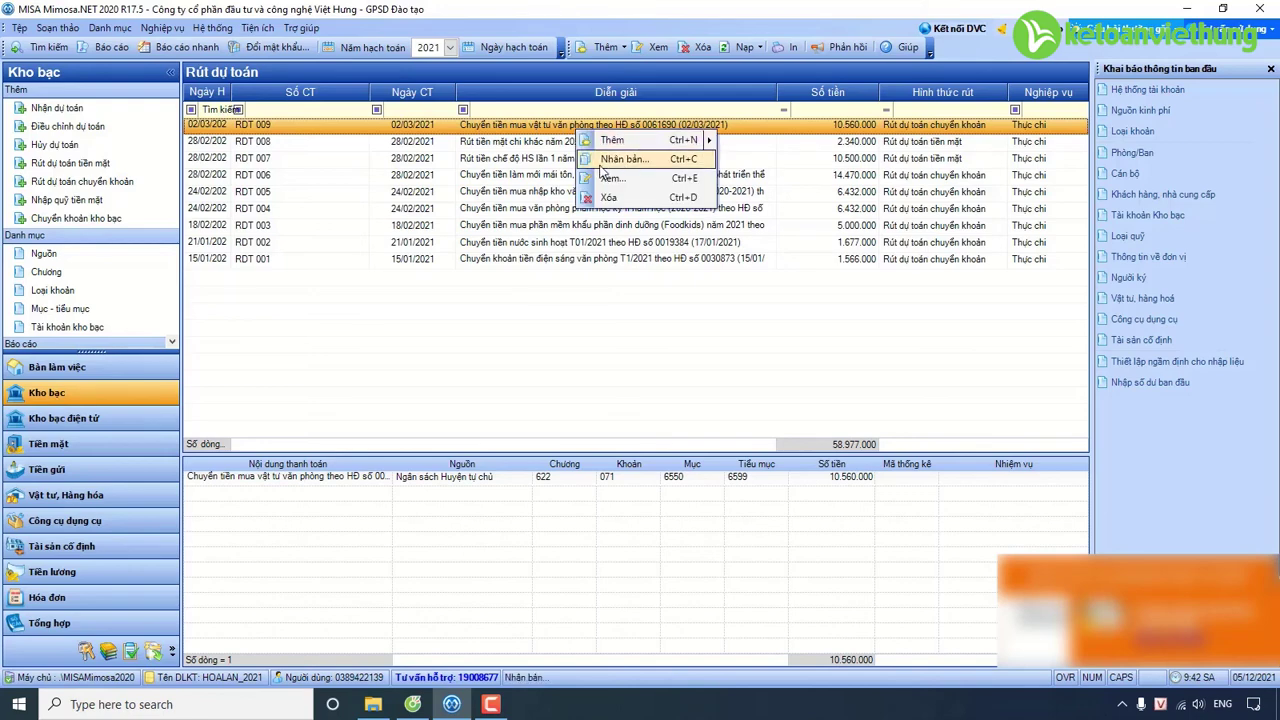
{"action": "left_click", "coordinate": [600, 164]}
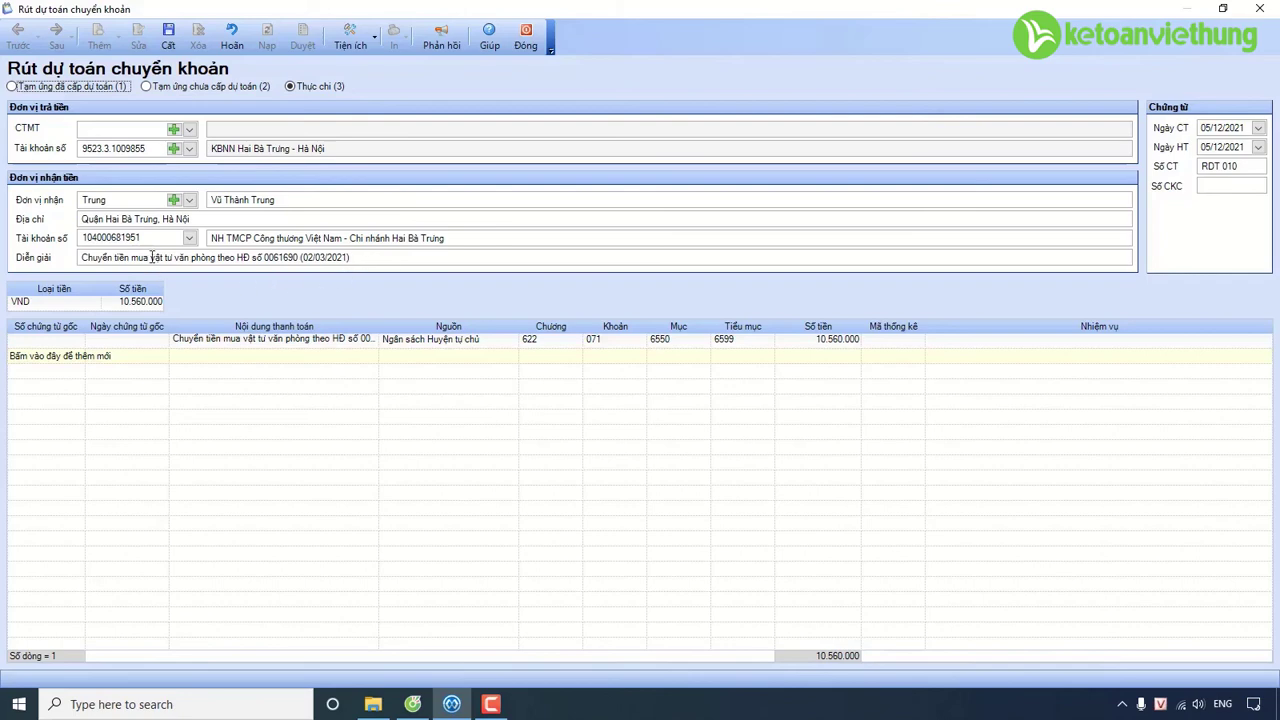
Change the description to 'mua nhập kho vật tư' and paste it into Nội dung thanh toán.
{"action": "left_click", "coordinate": [149, 257]}
{"action": "type", "text": "NHẬP"}
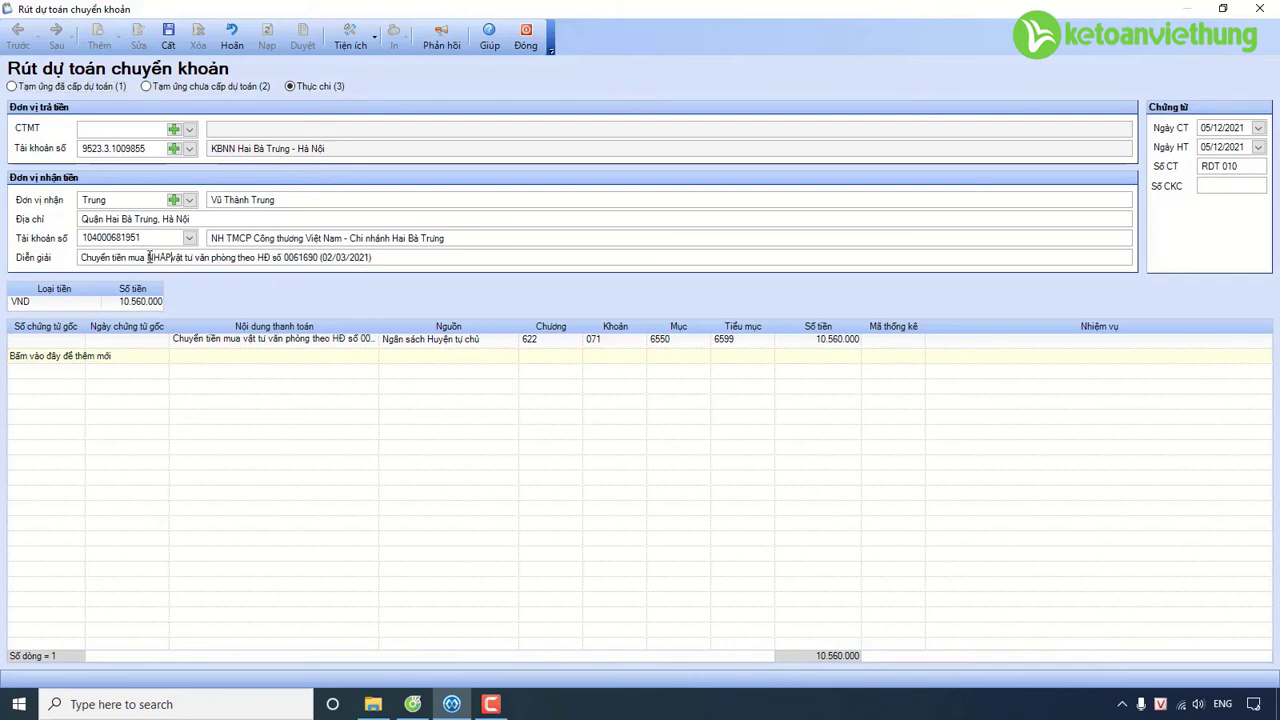
{"action": "key", "text": "BackSpace"}
{"action": "key", "text": "BackSpace"}
{"action": "key", "text": "BackSpace"}
{"action": "key", "text": "BackSpace"}
{"action": "key", "text": "BackSpace"}
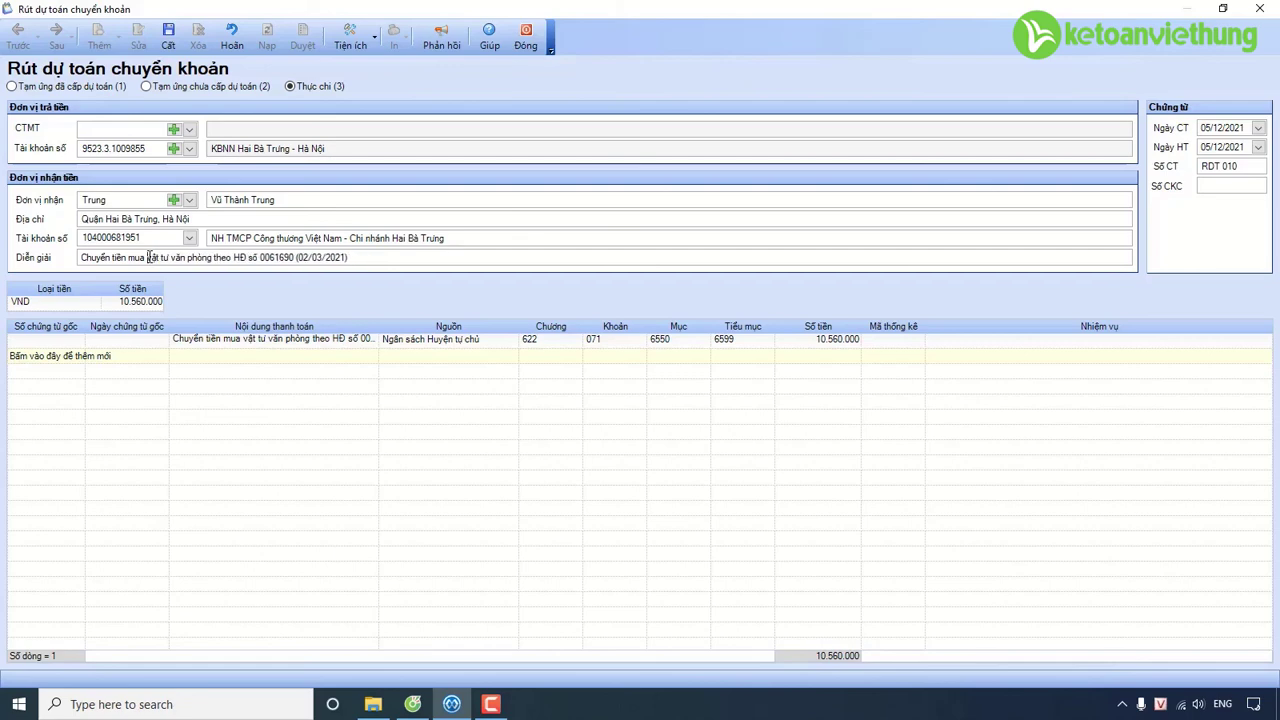
{"action": "type", "text": "nhập kho vật"}
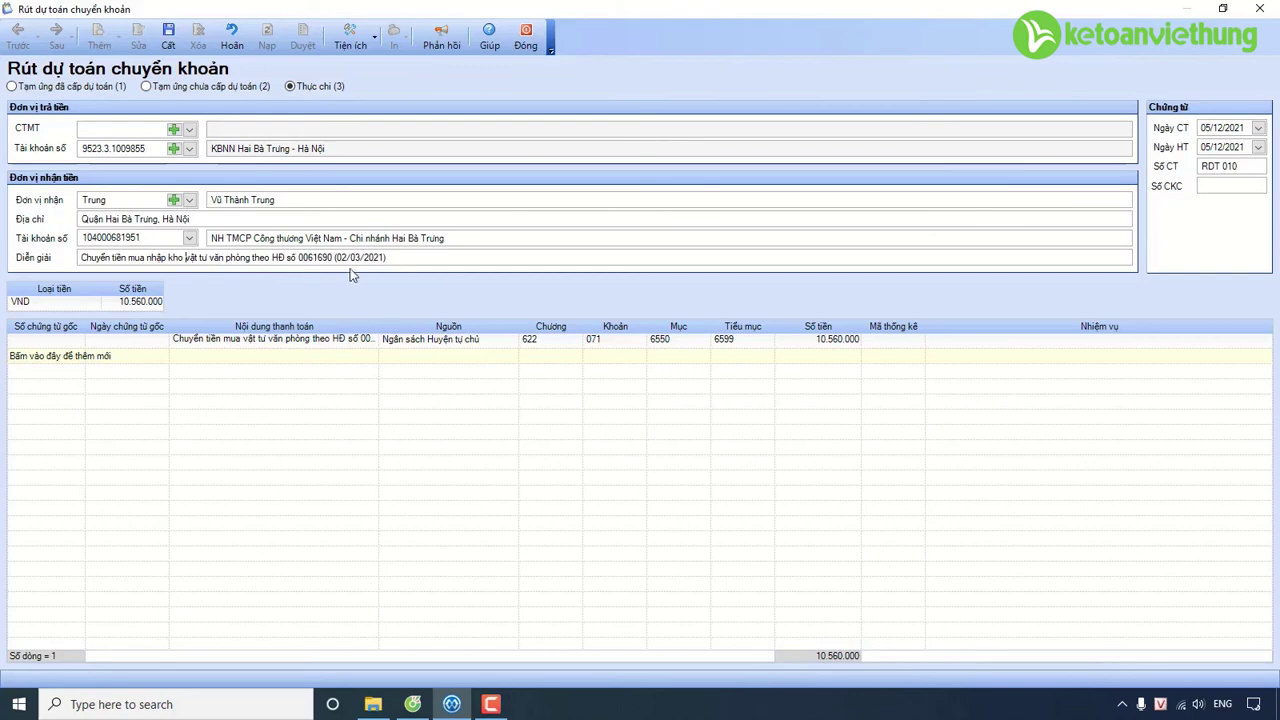
{"action": "key", "text": "End"}
{"action": "left_click_drag", "start_coordinate": [399, 262], "coordinate": [16, 267]}
{"action": "key", "text": "ctrl+c"}
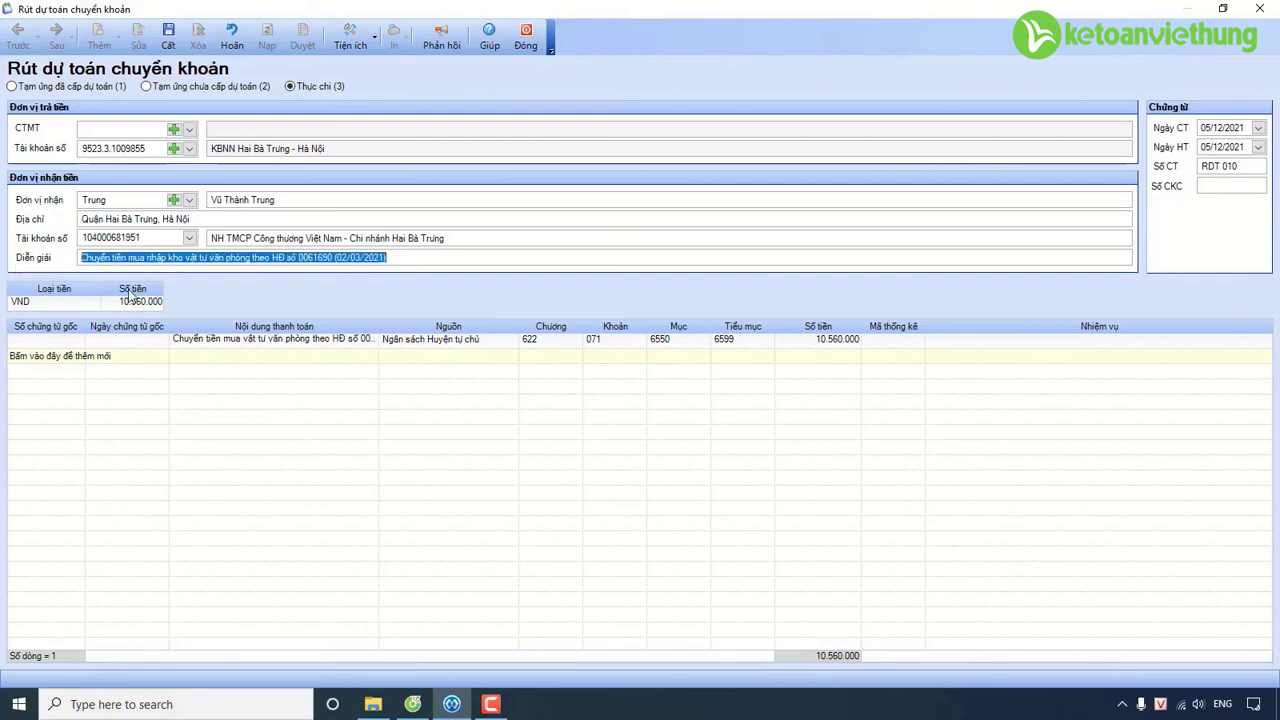
{"action": "left_click", "coordinate": [254, 340]}
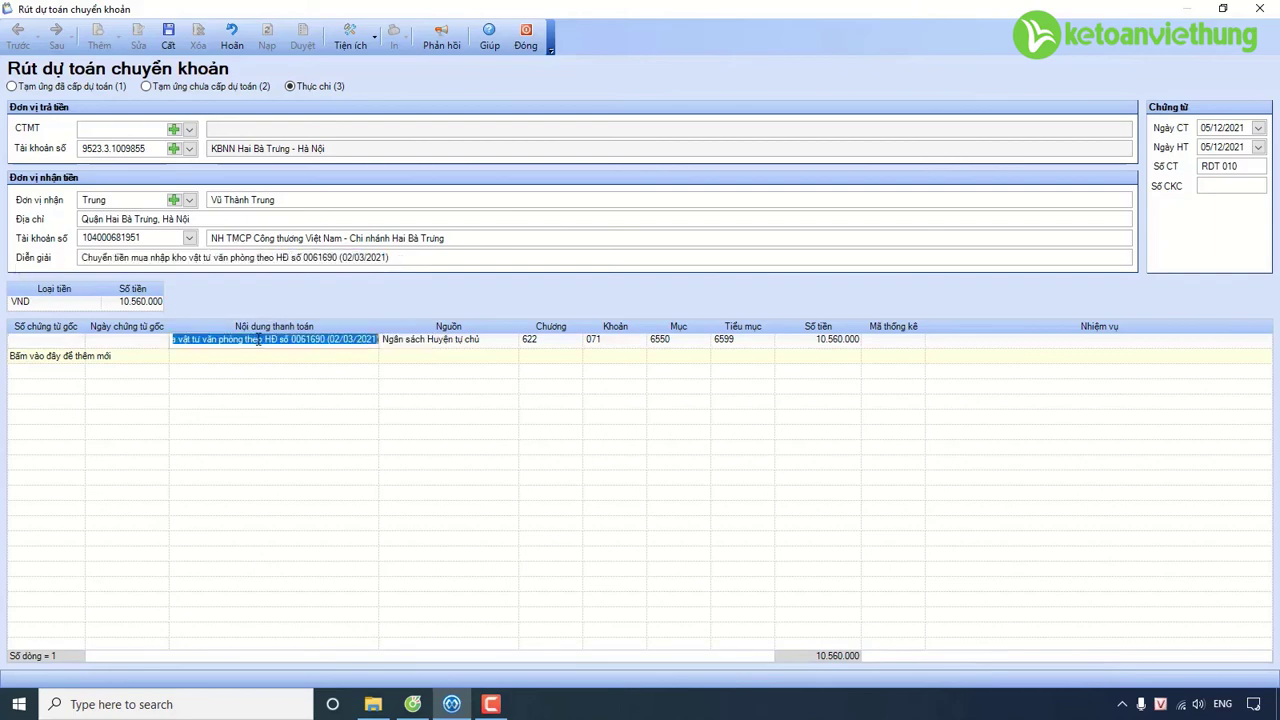
{"action": "key", "text": "ctrl+v"}
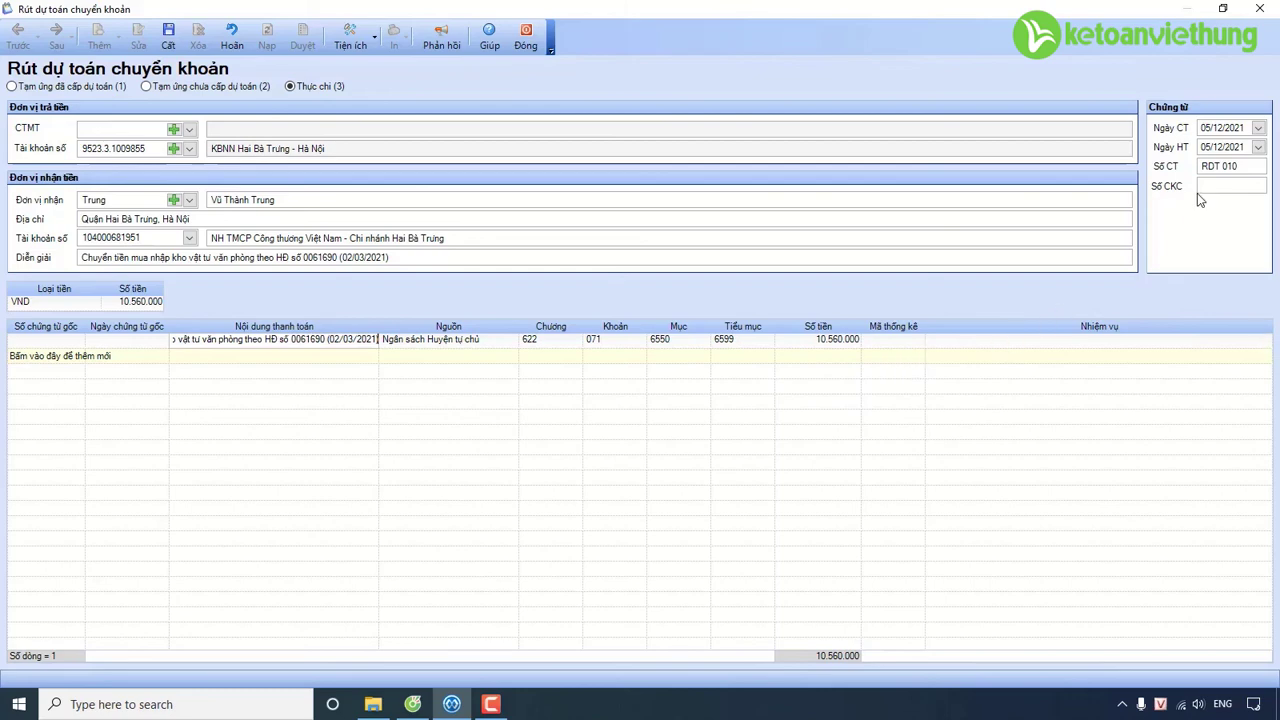
Set the voucher date to 02/03/2021 and save voucher RDT 010.
{"action": "left_click", "coordinate": [1226, 135]}
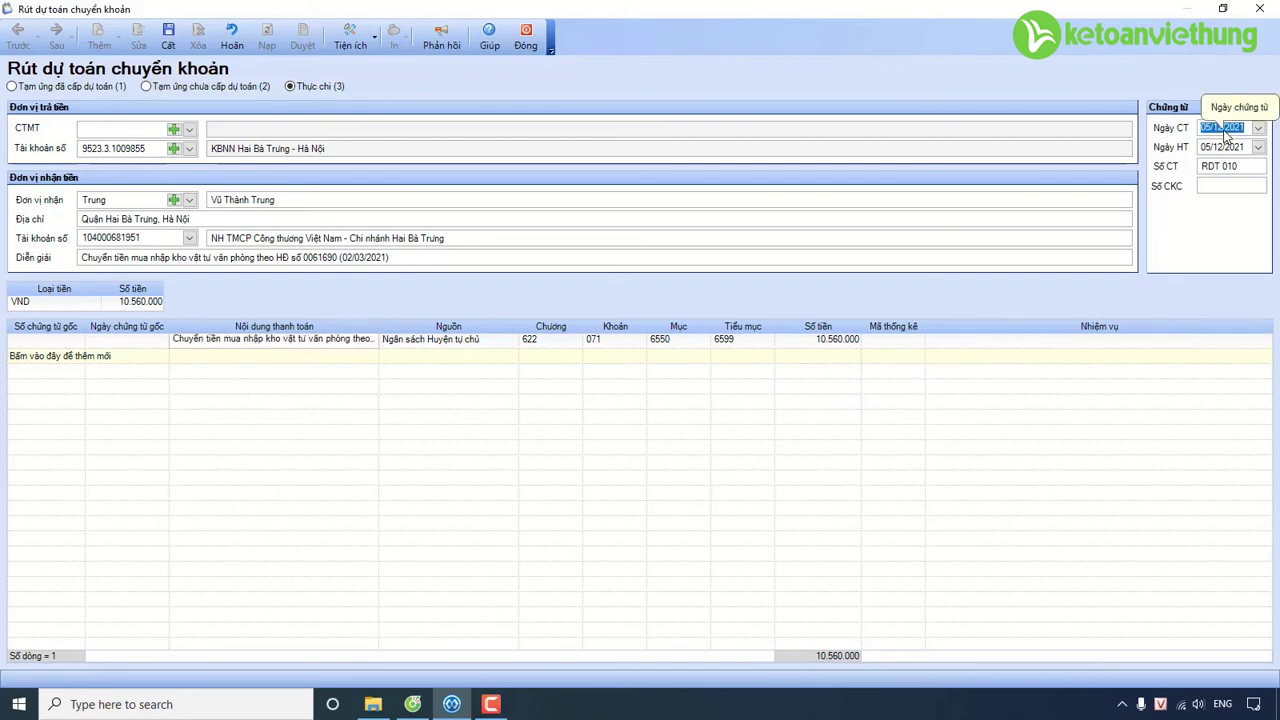
{"action": "type", "text": "02032021"}
{"action": "key", "text": "Tab"}
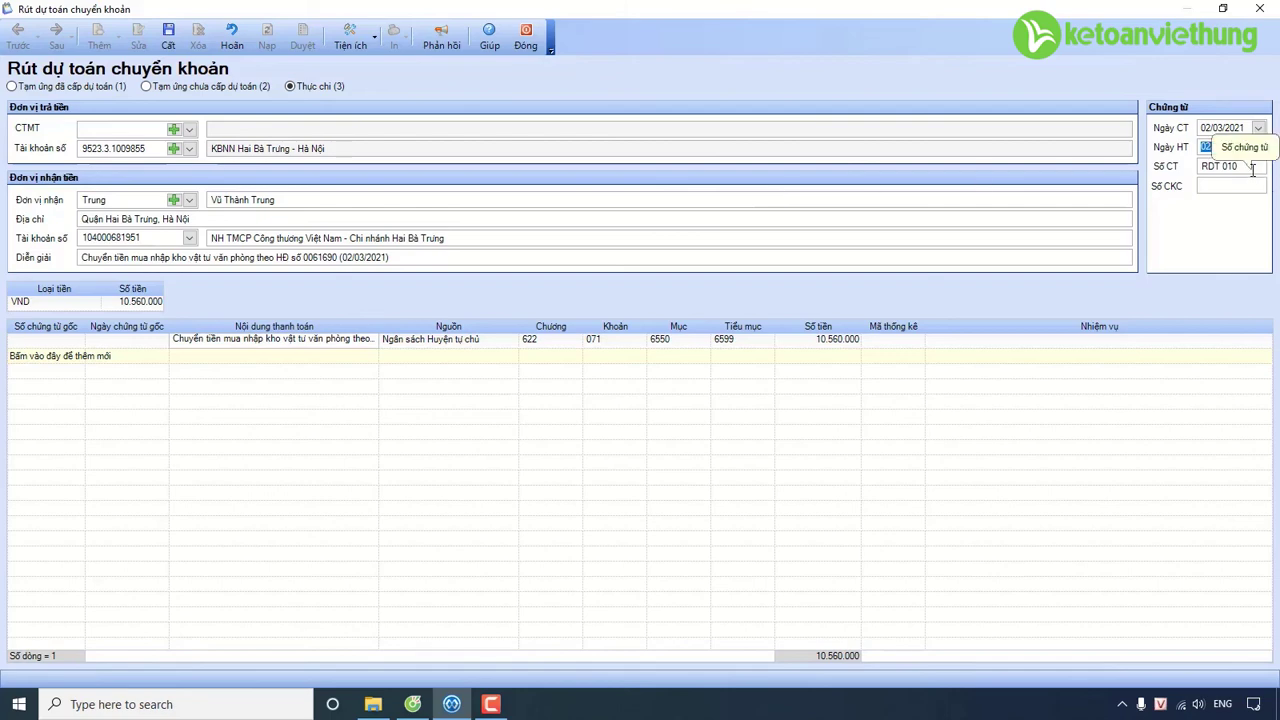
{"action": "left_click", "coordinate": [167, 35]}
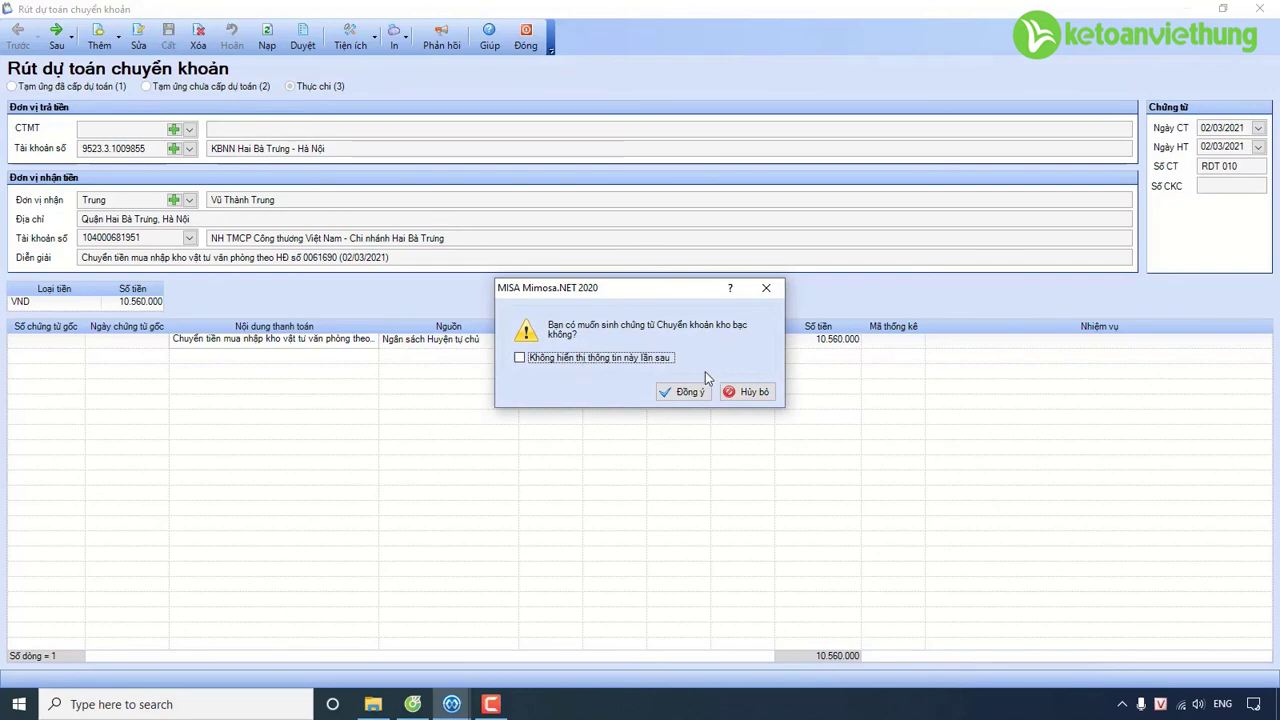
Generate treasury transfer CKKB 009 from RDT 010, check its debit account, then return to the course browser.
{"action": "left_click", "coordinate": [690, 396]}
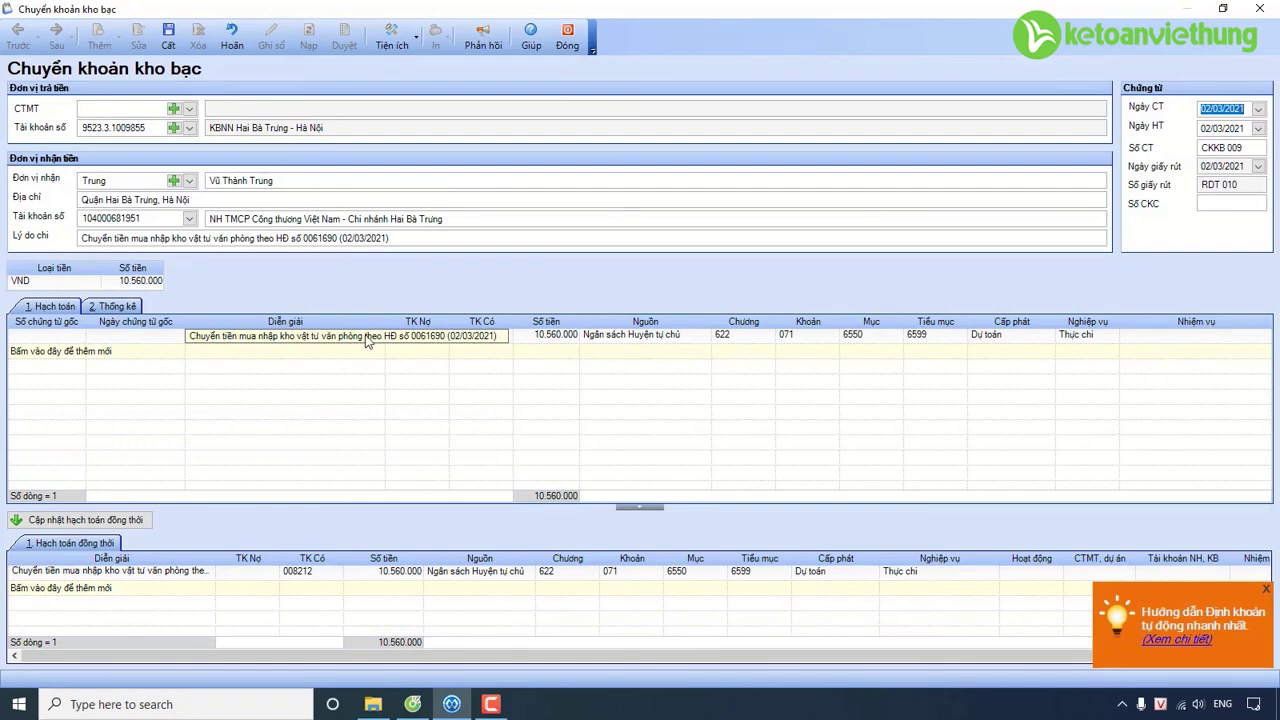
{"action": "left_click", "coordinate": [405, 340]}
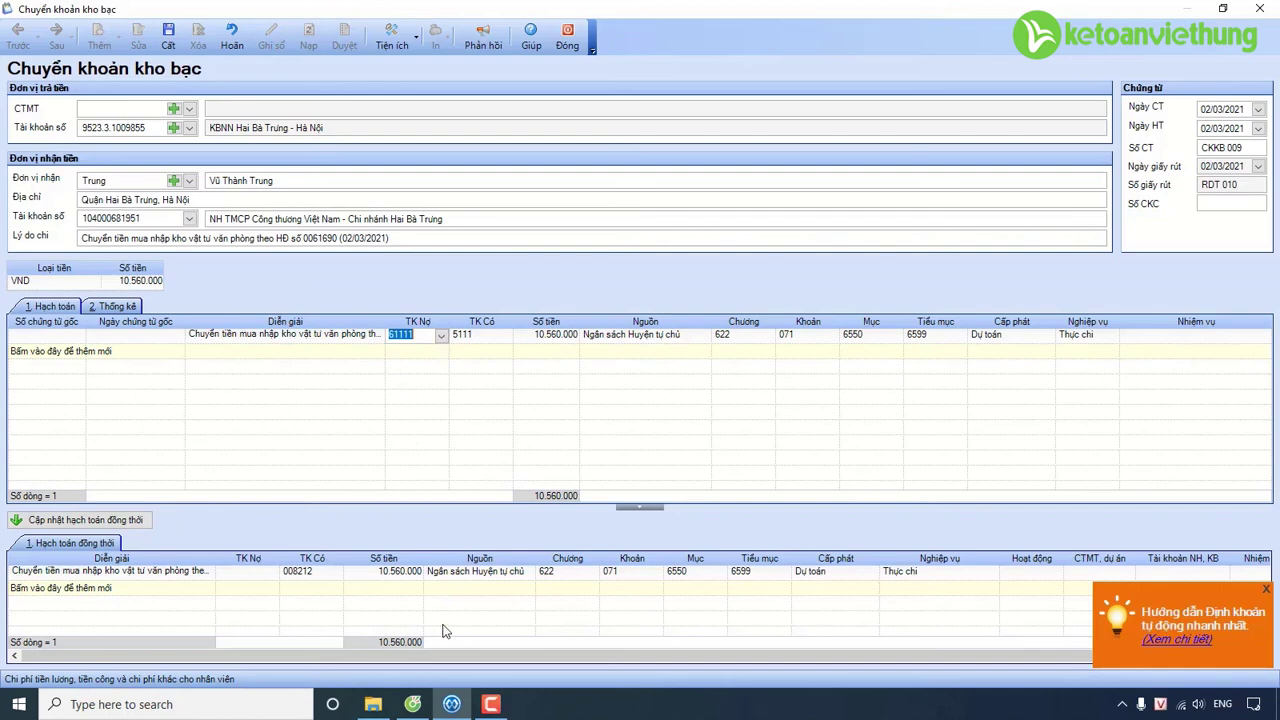
{"action": "left_click", "coordinate": [418, 708]}
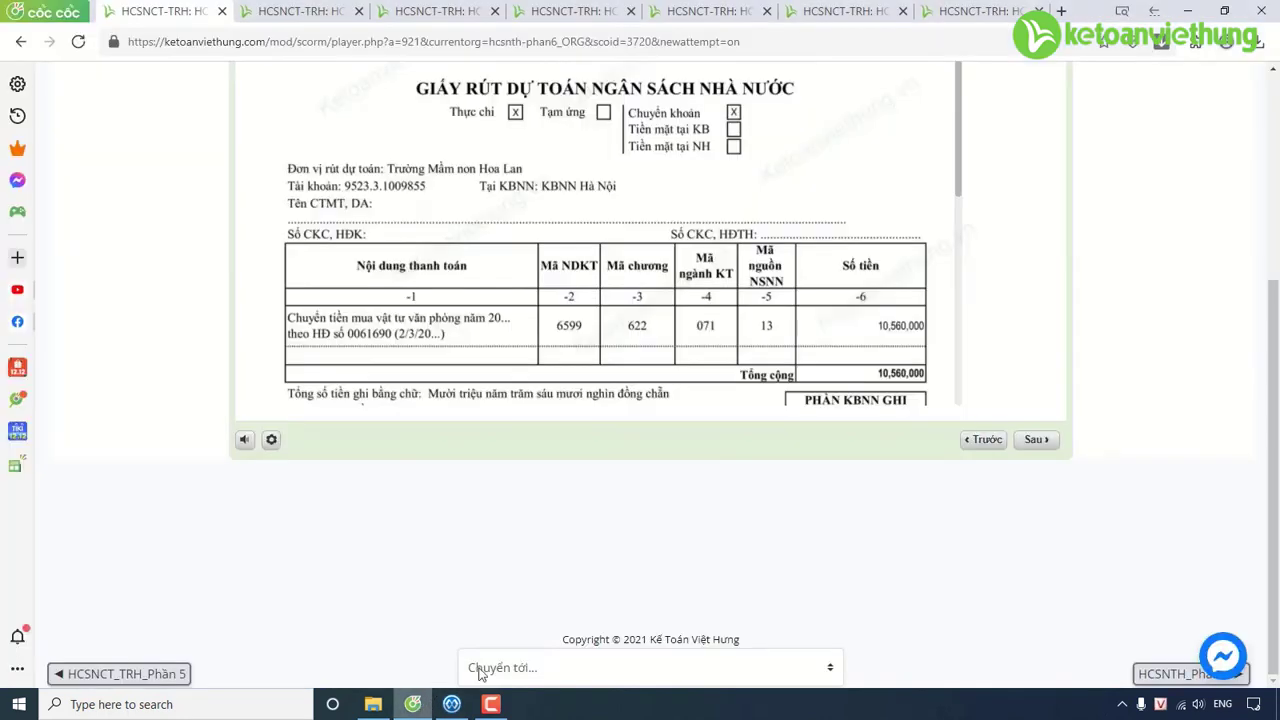
Open the Phiếu xuất kho document from the Phần 6 list in the course player.
{"action": "scroll", "coordinate": [1137, 259], "scroll_direction": "up", "scroll_amount": 1}
{"action": "scroll", "coordinate": [1137, 259], "scroll_direction": "up", "scroll_amount": 3}
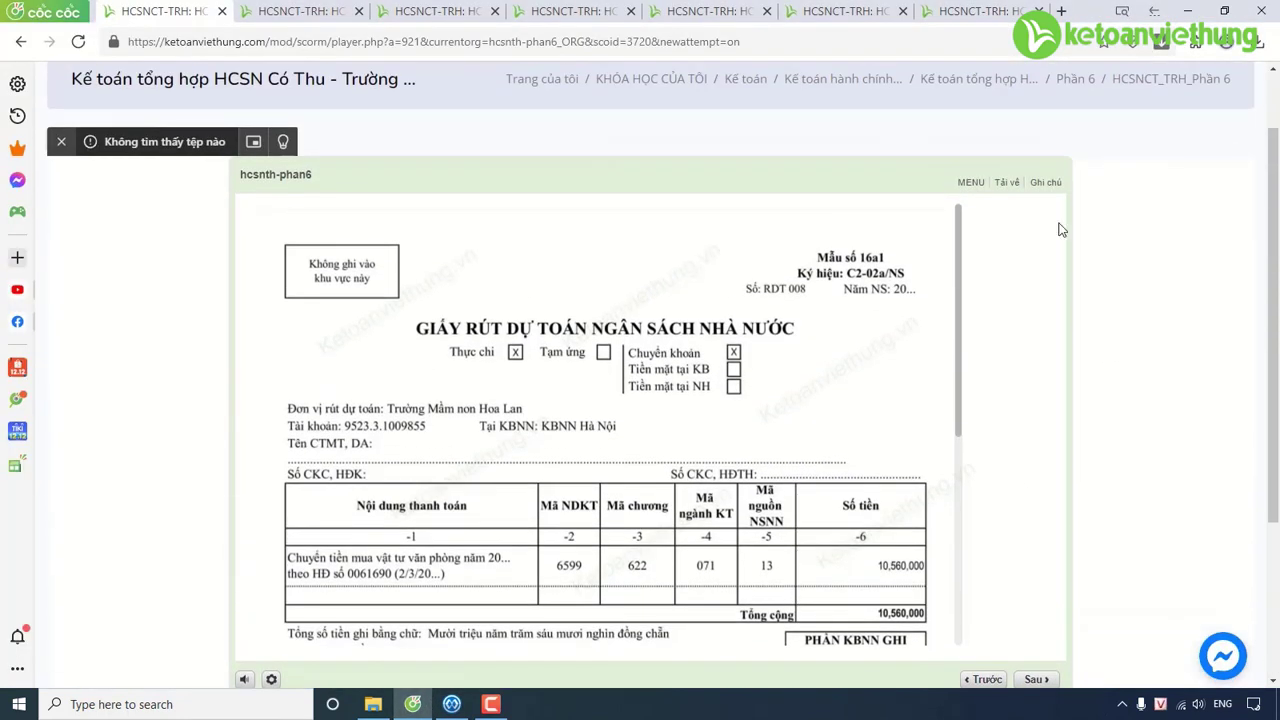
{"action": "left_click", "coordinate": [972, 185]}
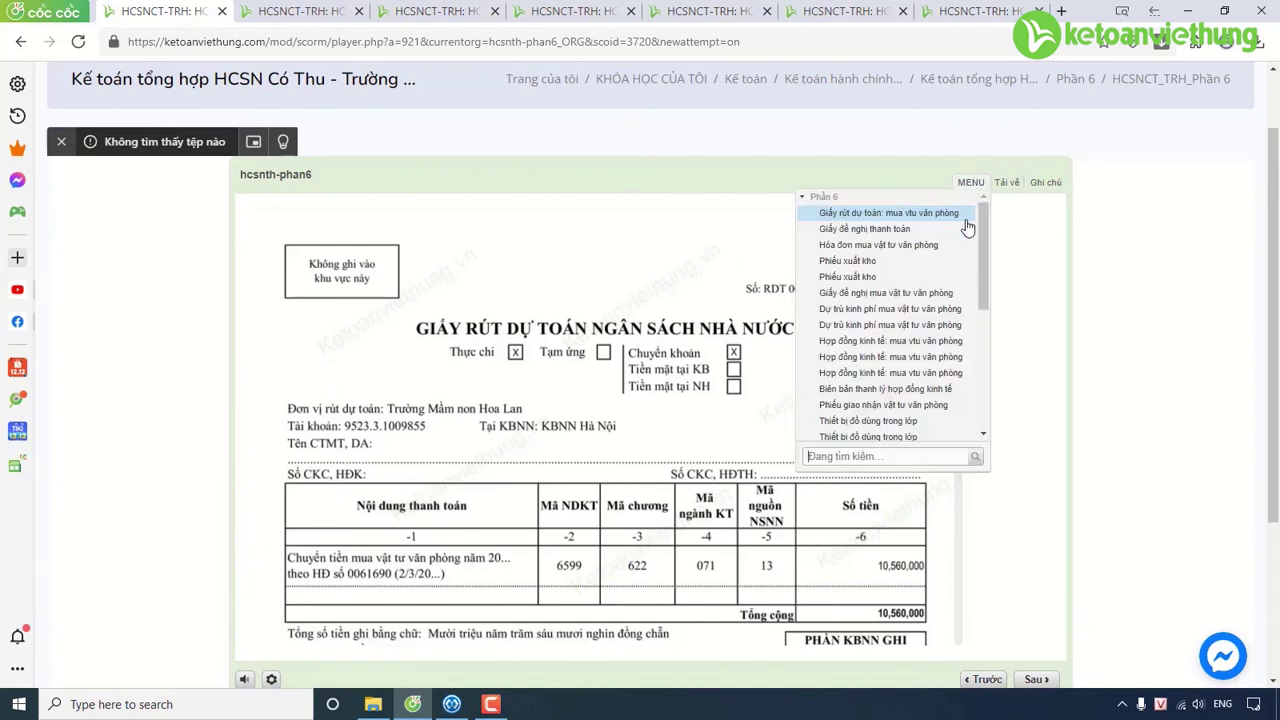
{"action": "left_click", "coordinate": [940, 266]}
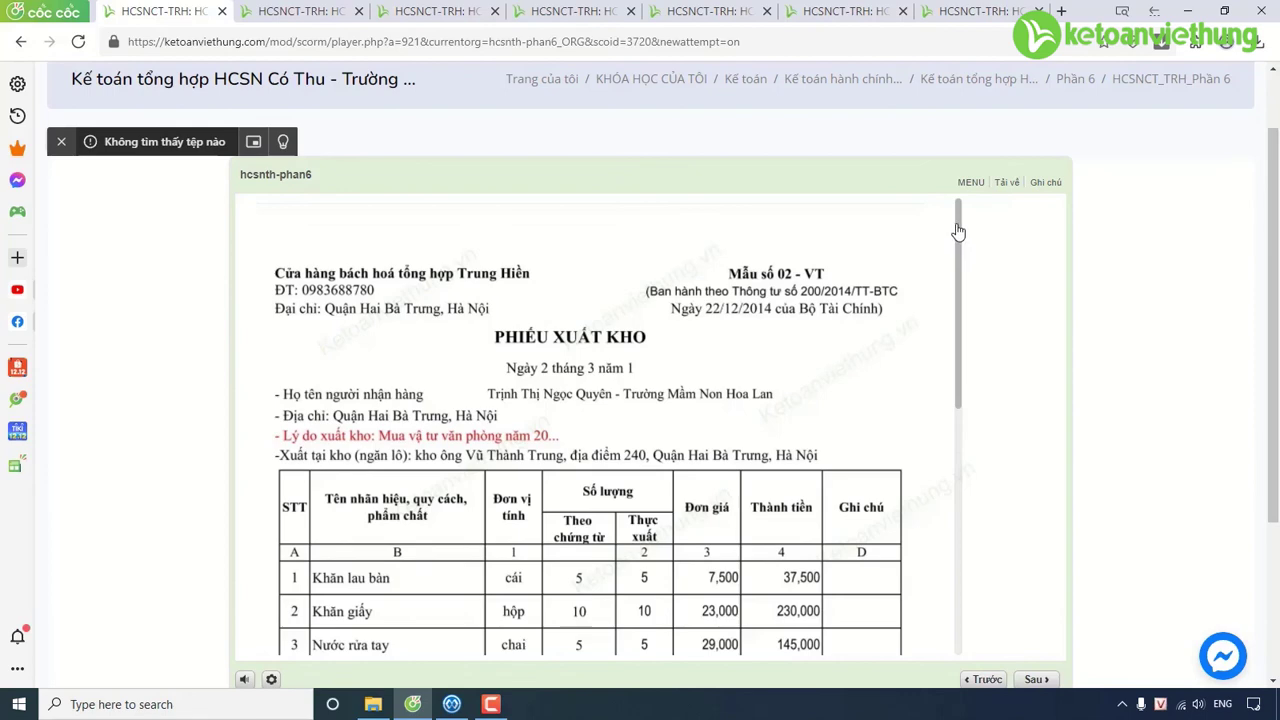
Scroll through the stock-issue slip and advance to the slide showing its 10,560,000 total.
{"action": "left_click_drag", "start_coordinate": [955, 240], "coordinate": [972, 490]}
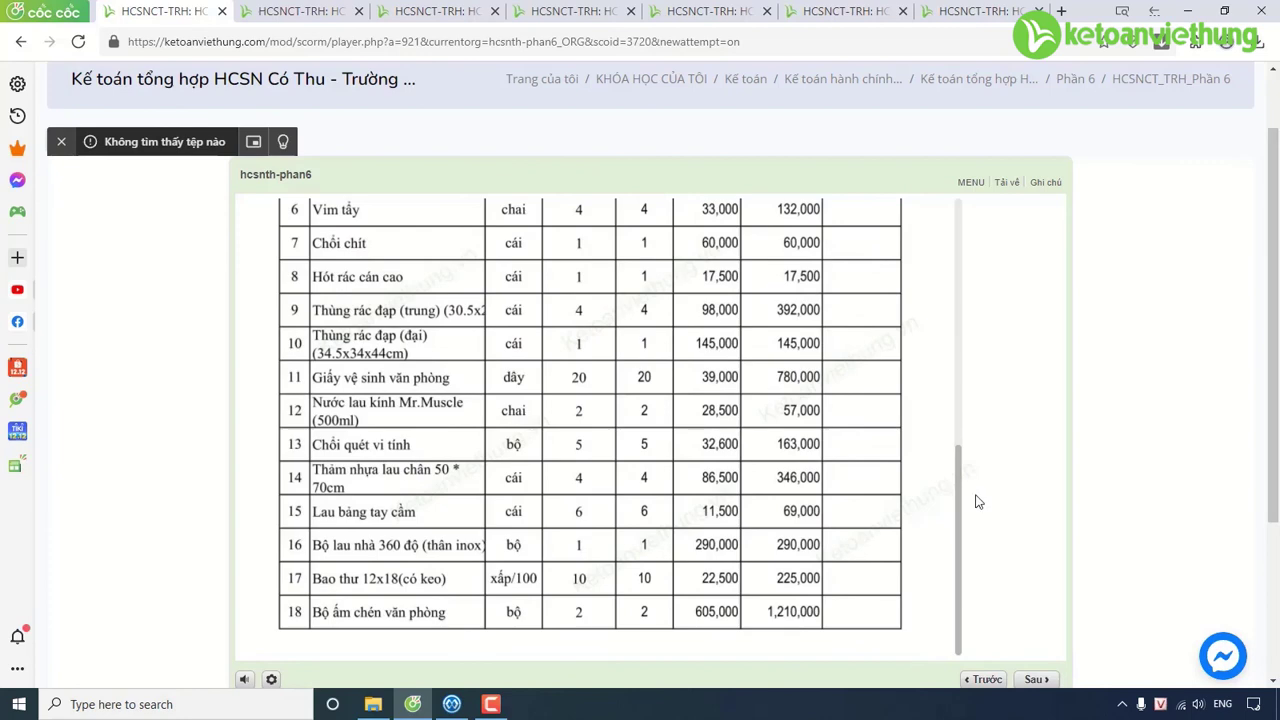
{"action": "scroll", "coordinate": [971, 310], "scroll_direction": "up", "scroll_amount": 5}
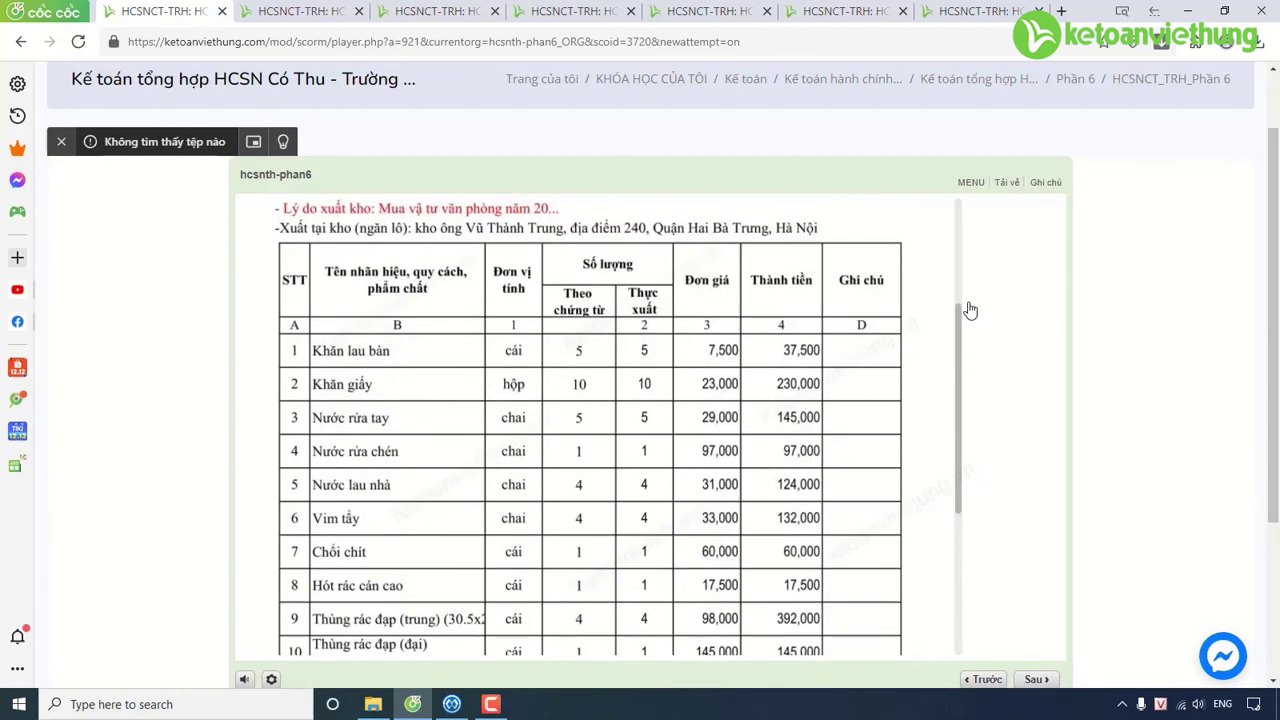
{"action": "scroll", "coordinate": [971, 318], "scroll_direction": "down", "scroll_amount": 2}
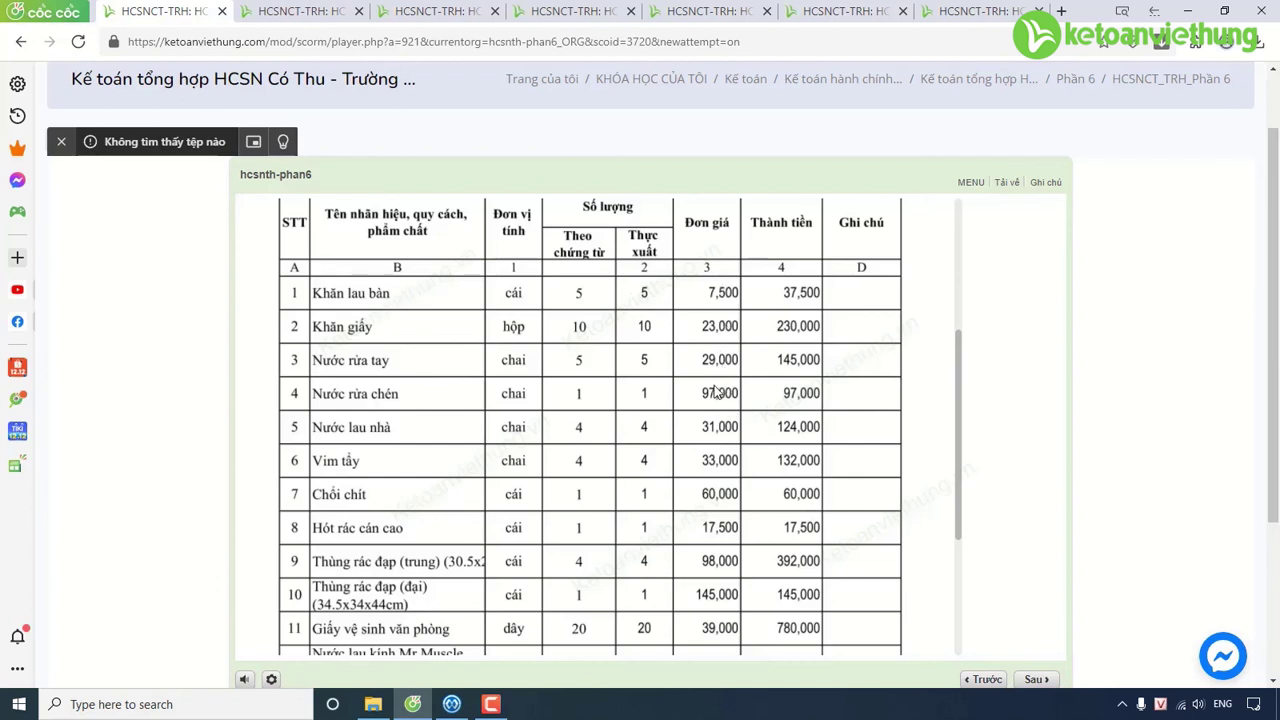
{"action": "scroll", "coordinate": [728, 458], "scroll_direction": "down", "scroll_amount": 2}
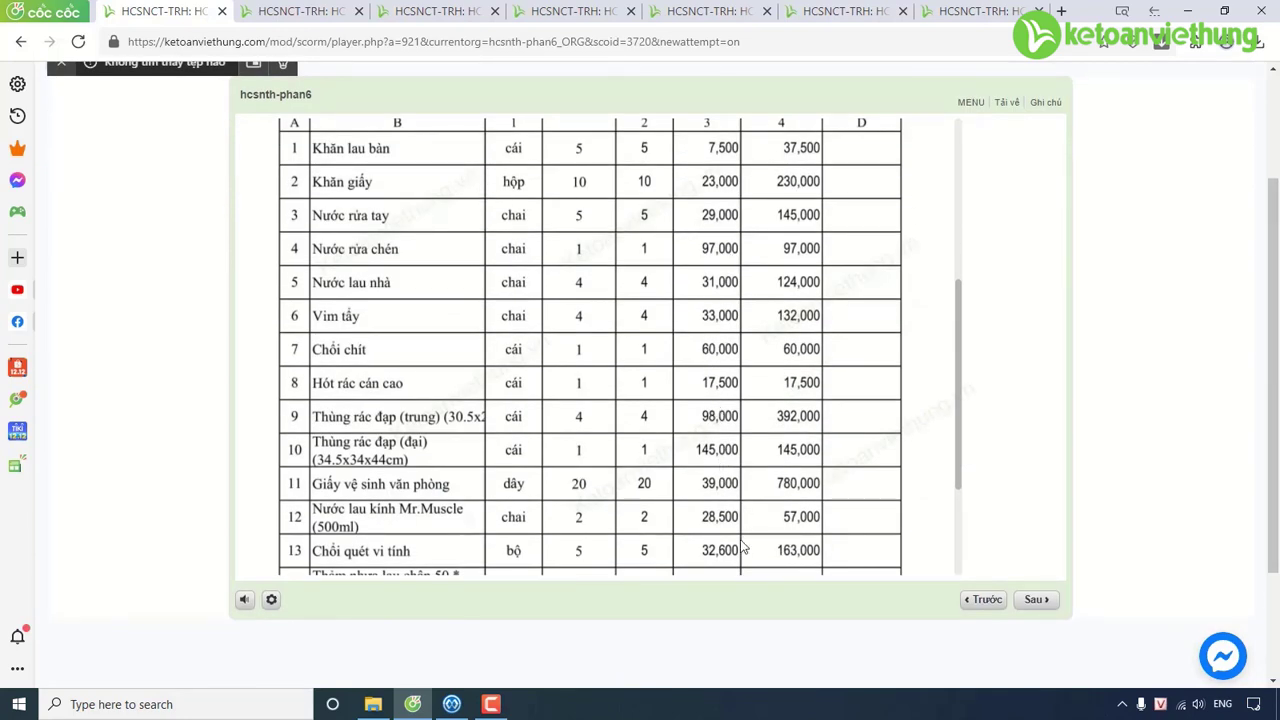
{"action": "scroll", "coordinate": [735, 540], "scroll_direction": "down", "scroll_amount": 2}
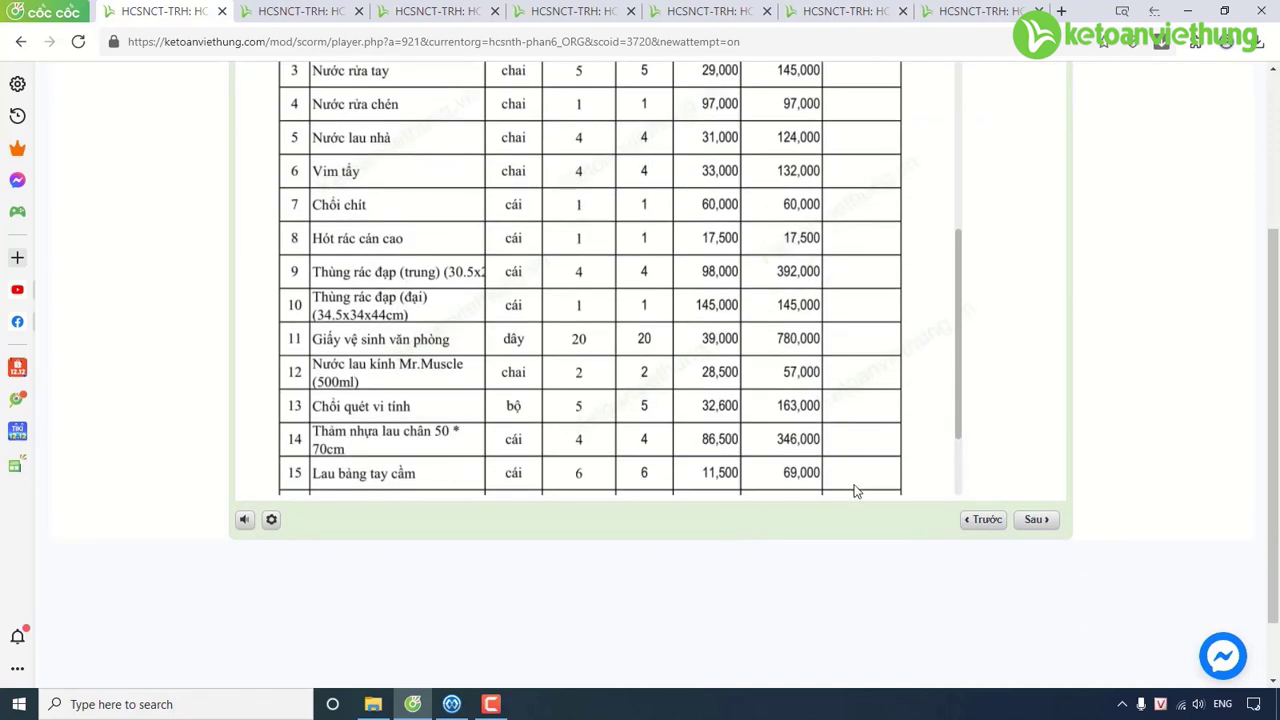
{"action": "scroll", "coordinate": [963, 462], "scroll_direction": "down", "scroll_amount": 2}
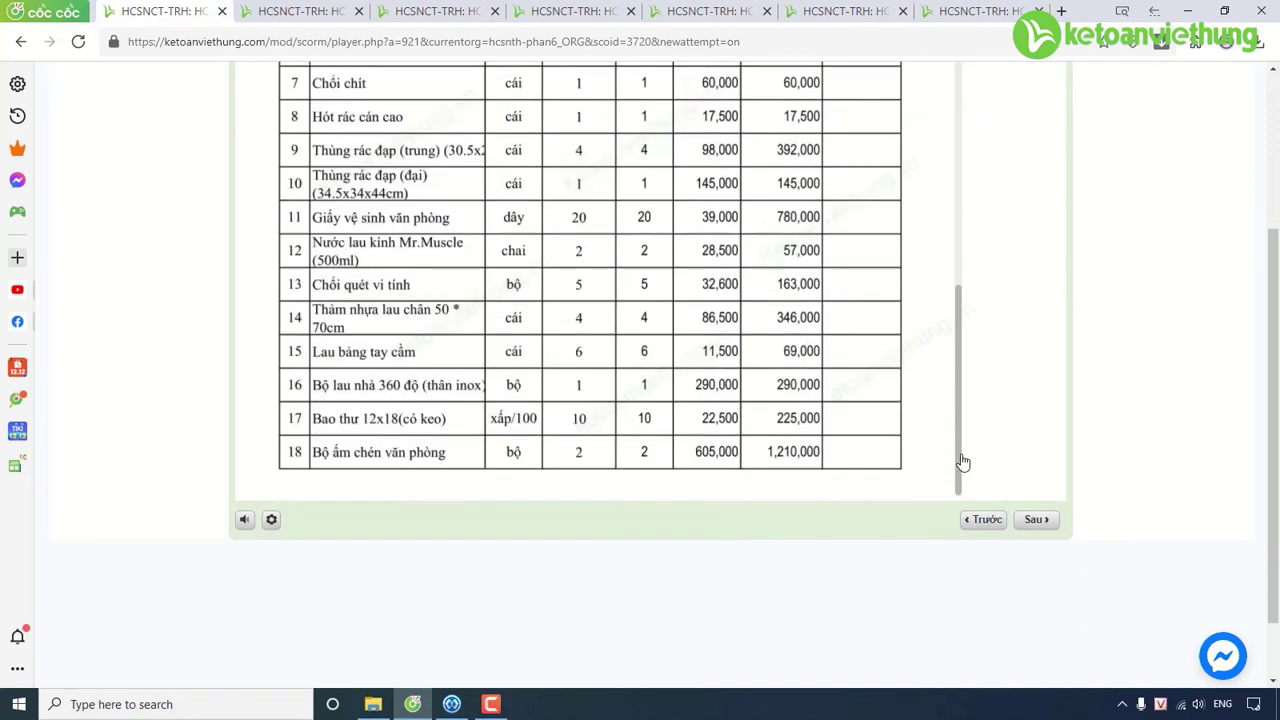
{"action": "left_click", "coordinate": [1040, 527]}
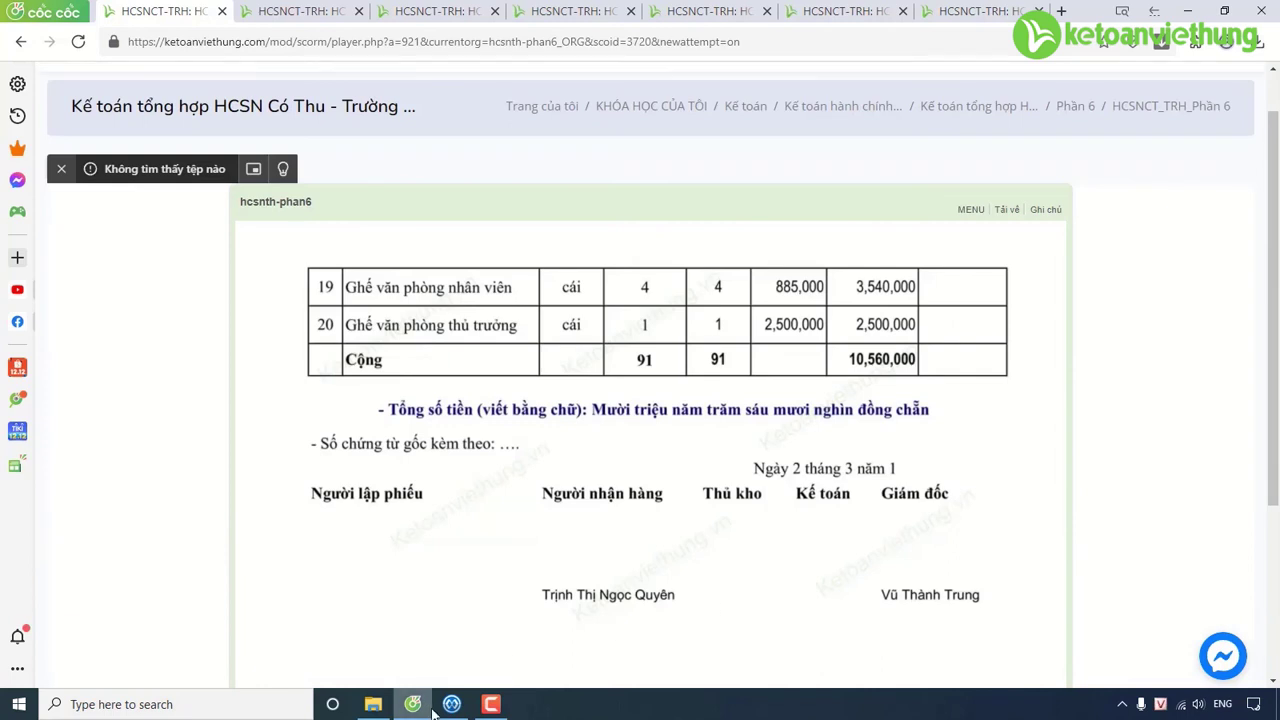